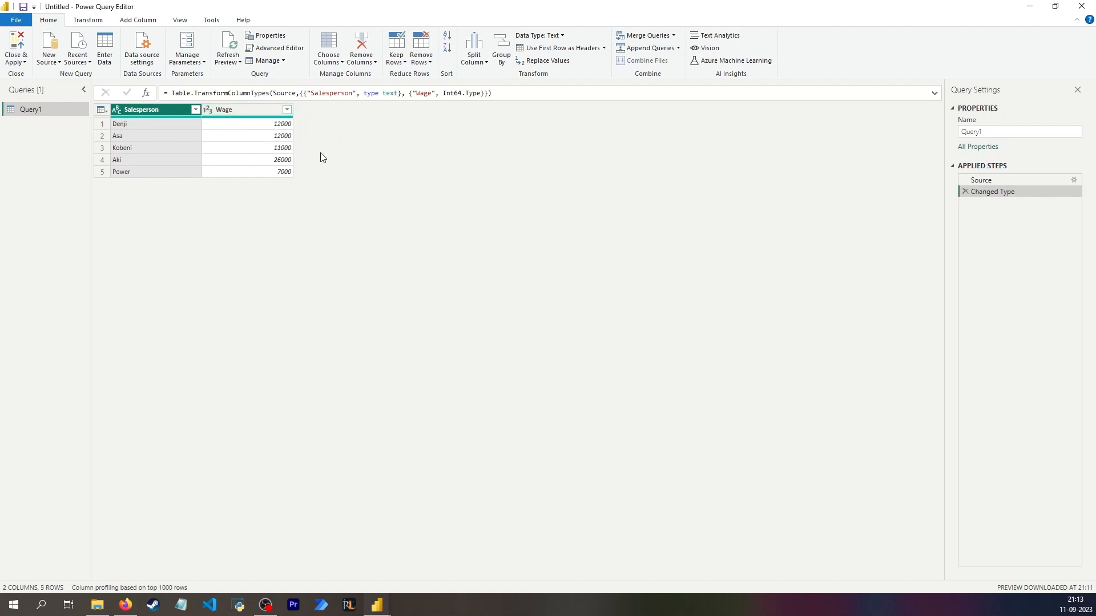
- Add a custom column to the query whose formula takes its values from the Wage column
click(252, 125)
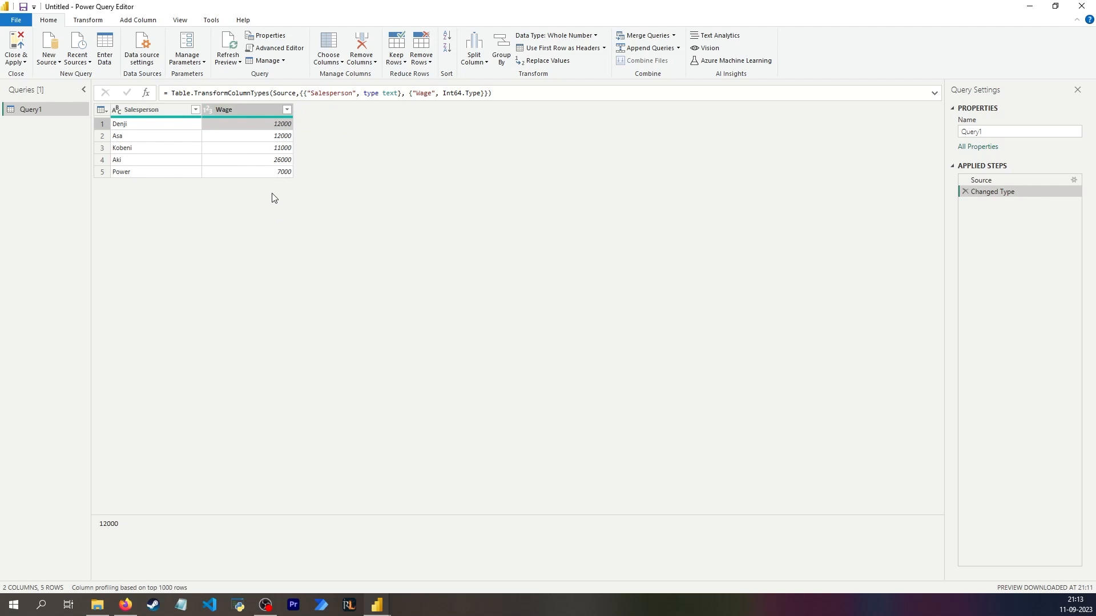
click(244, 114)
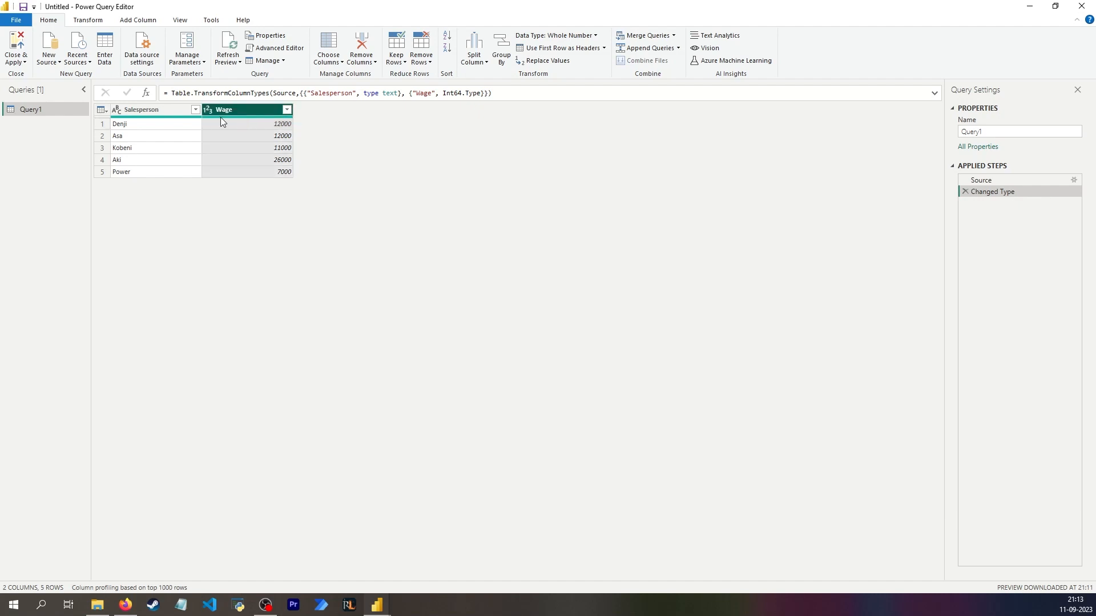
click(139, 22)
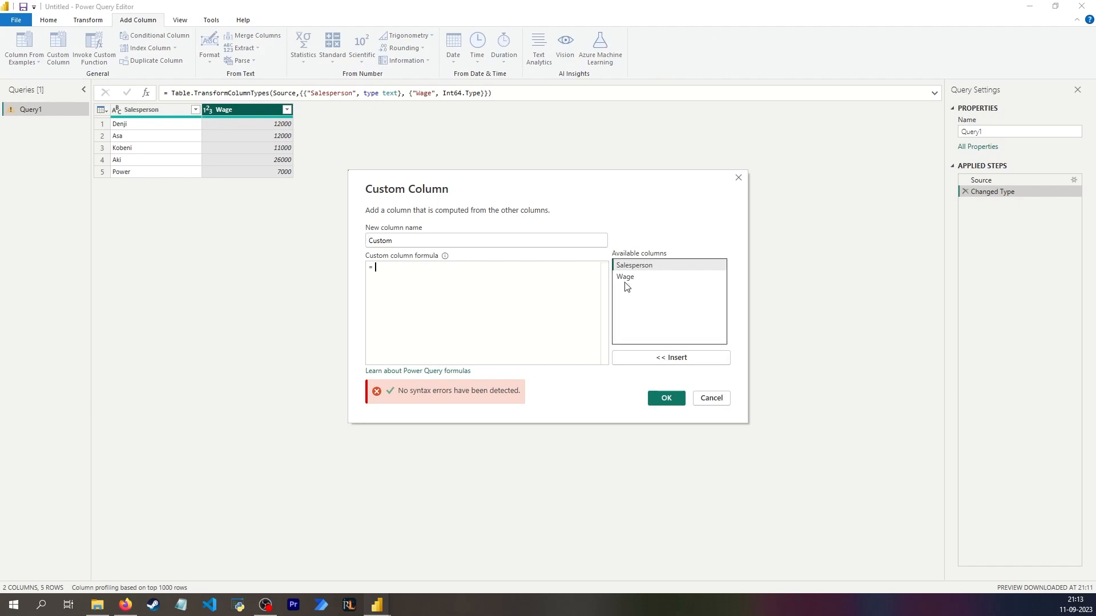
click(631, 279)
double_click(632, 281)
click(666, 398)
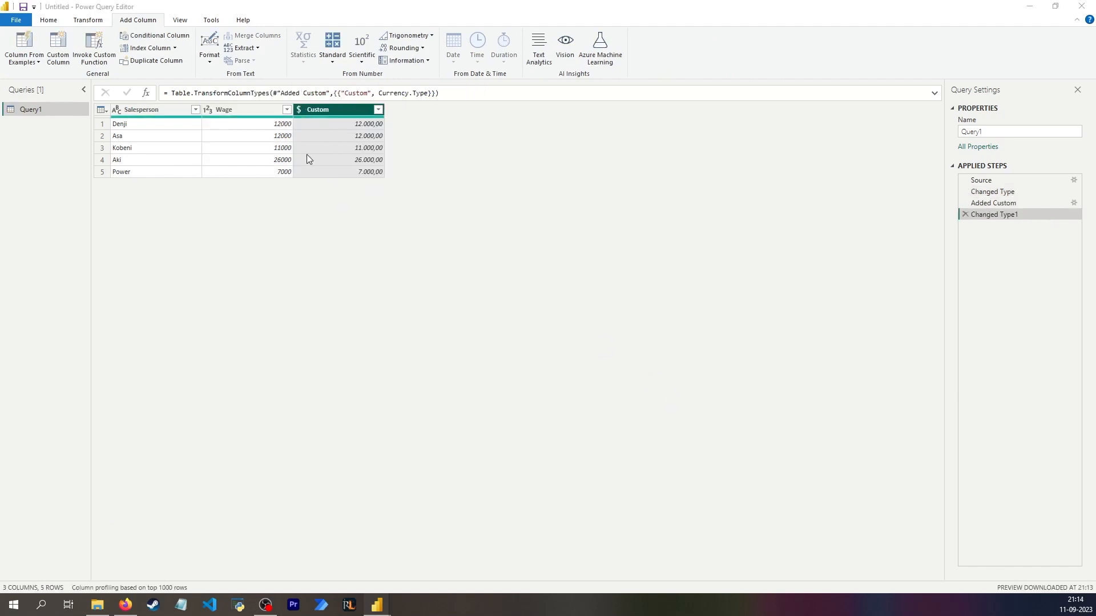
- Rename the new custom column as "Wage increase (based on current wage)"
double_click(328, 107)
key(ctrl+v)
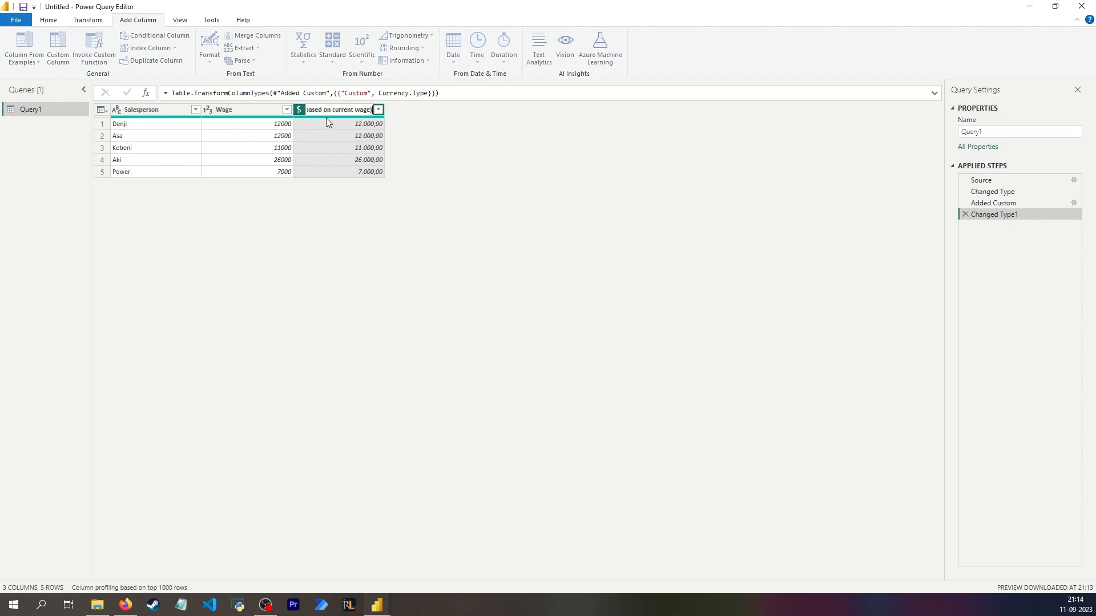
key(Return)
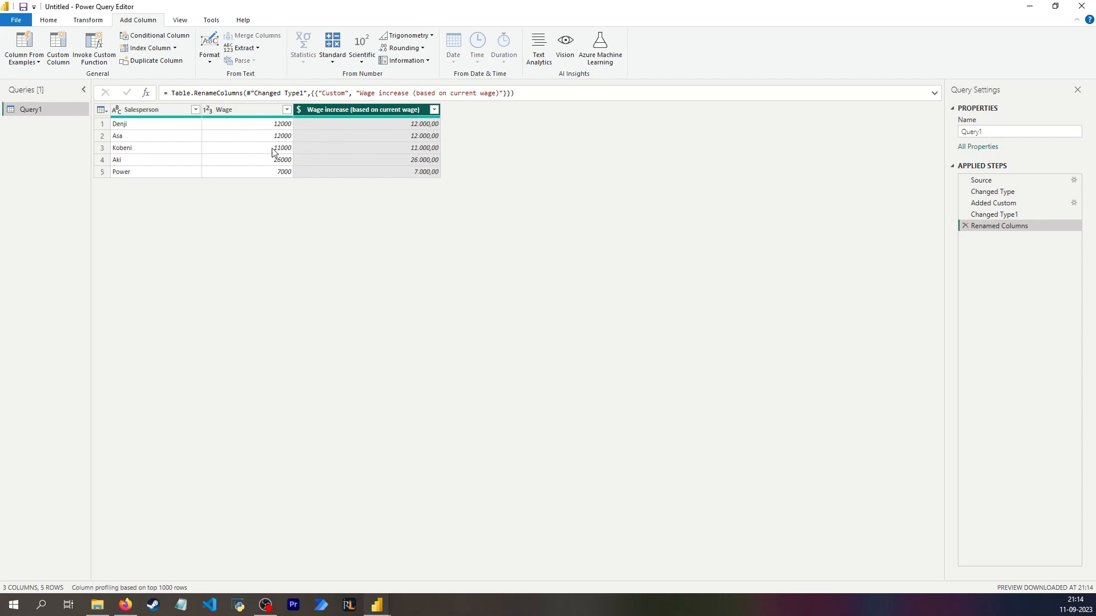
click(258, 137)
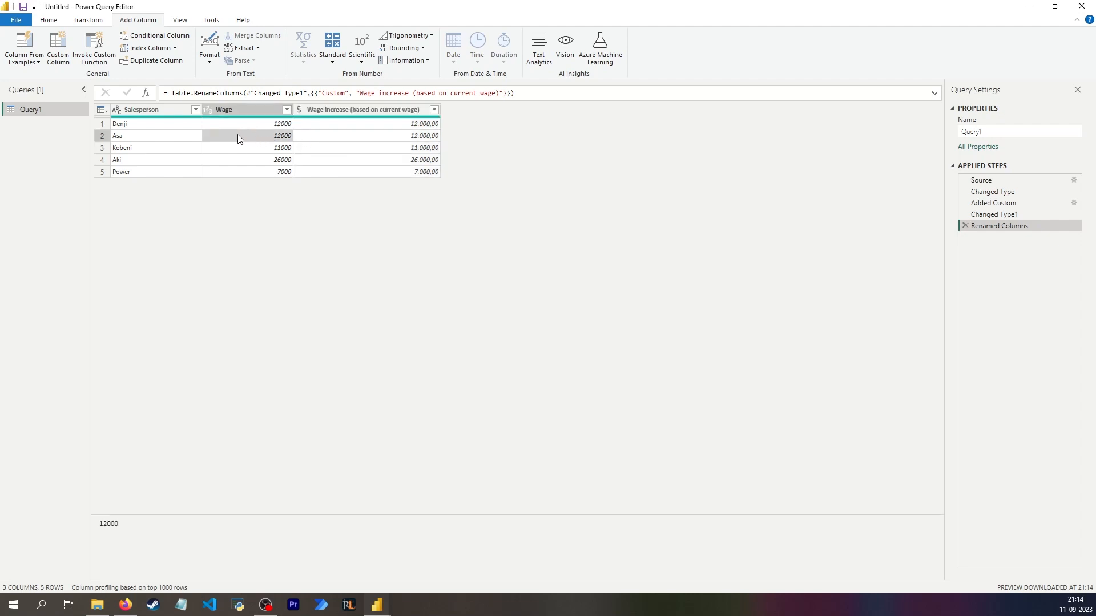
click(133, 138)
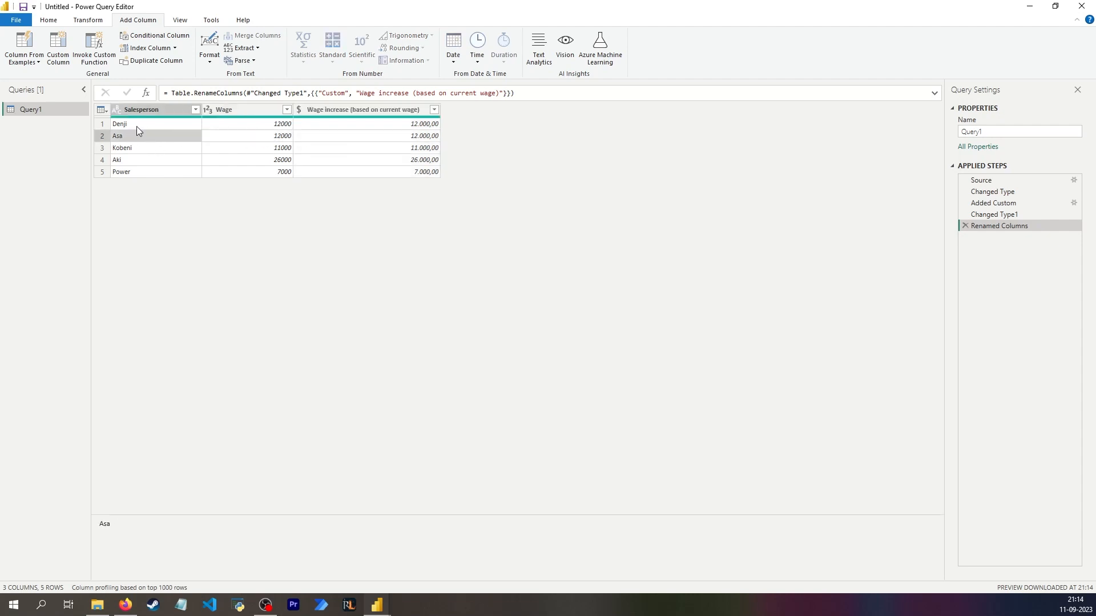
click(135, 126)
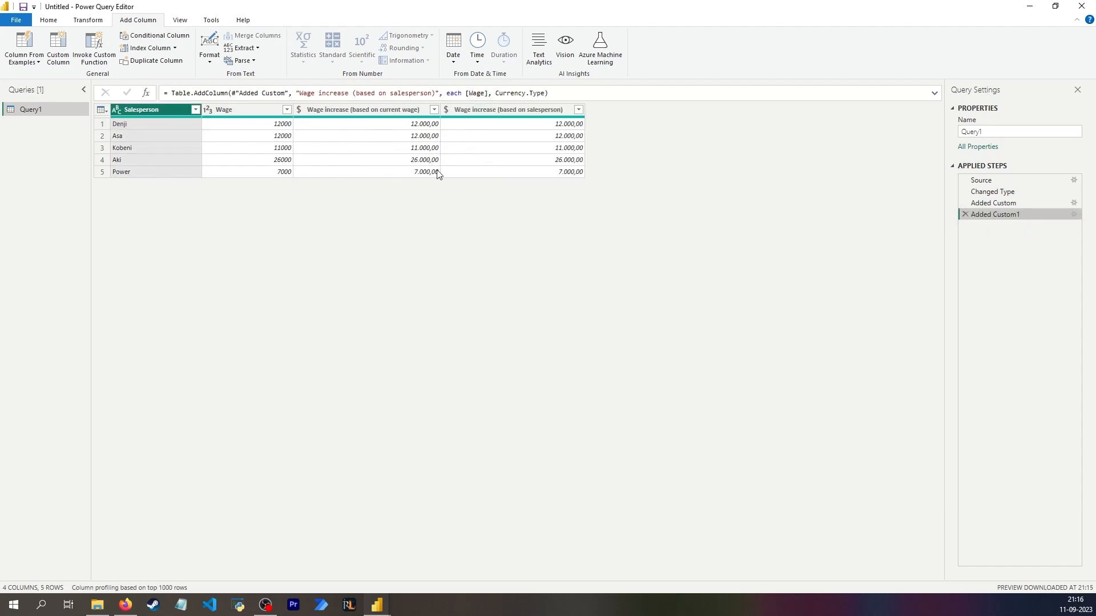
click(238, 128)
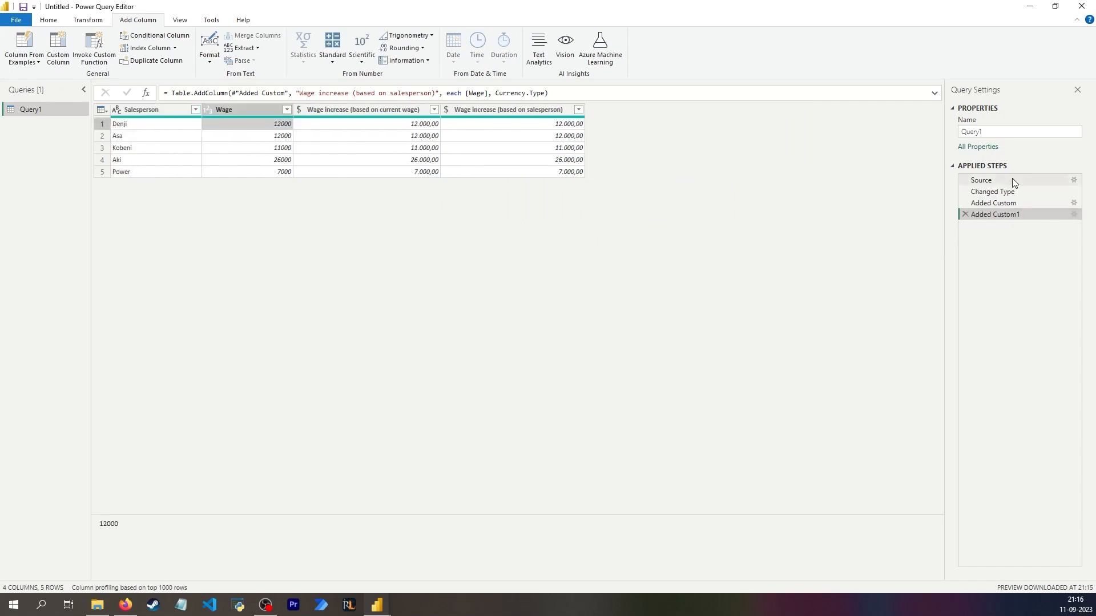
- Replace the value 1 with 2 in the "Wage increase (based on current wage)" column using Replace Values
click(318, 122)
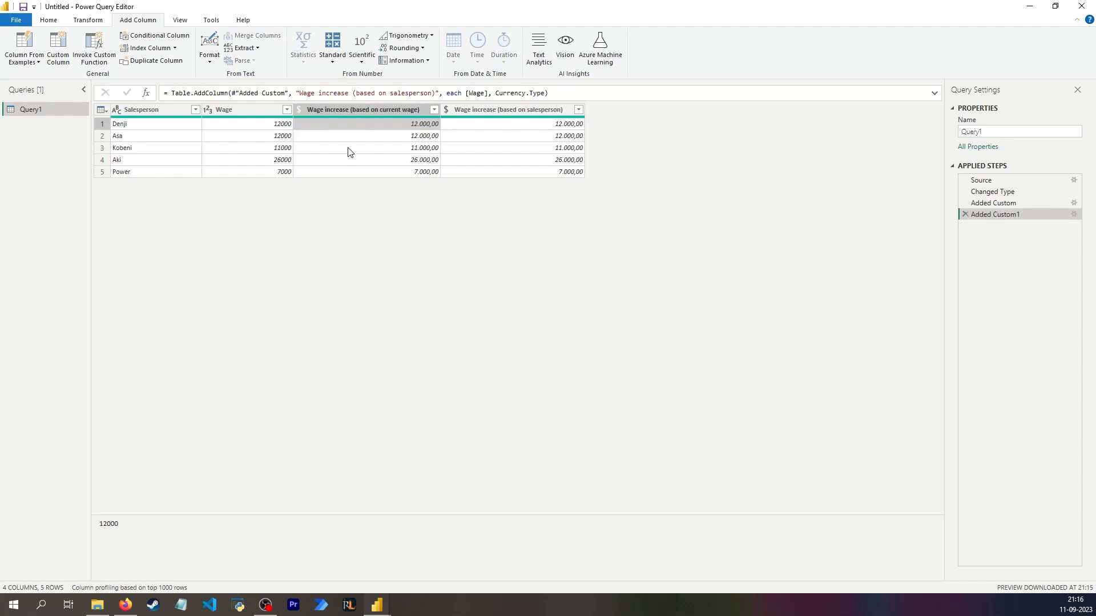
click(334, 109)
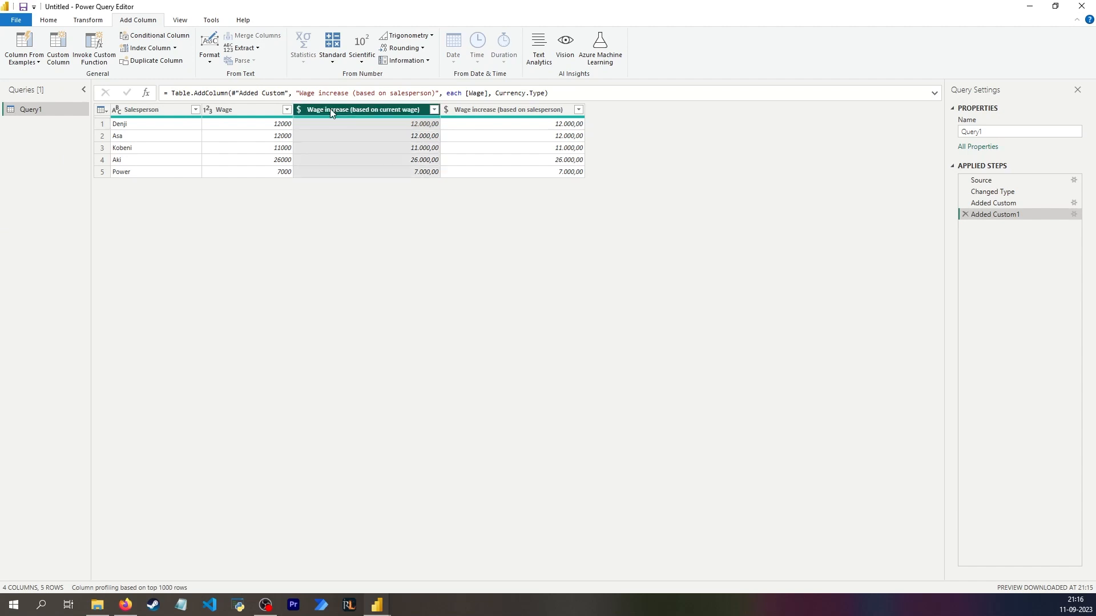
click(88, 21)
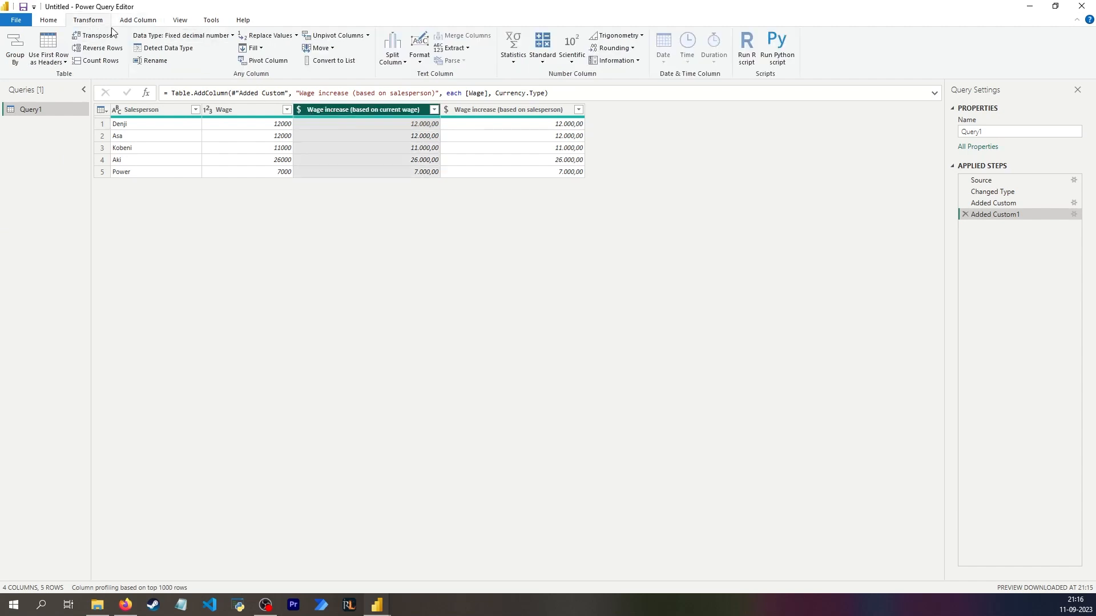
click(269, 37)
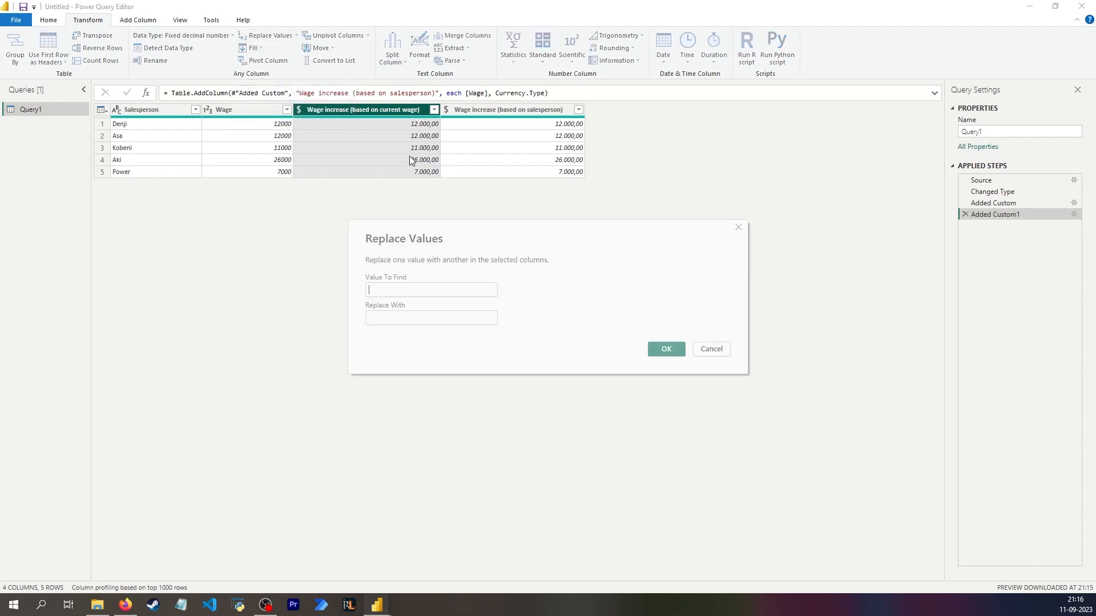
text(1)
click(405, 317)
text(2)
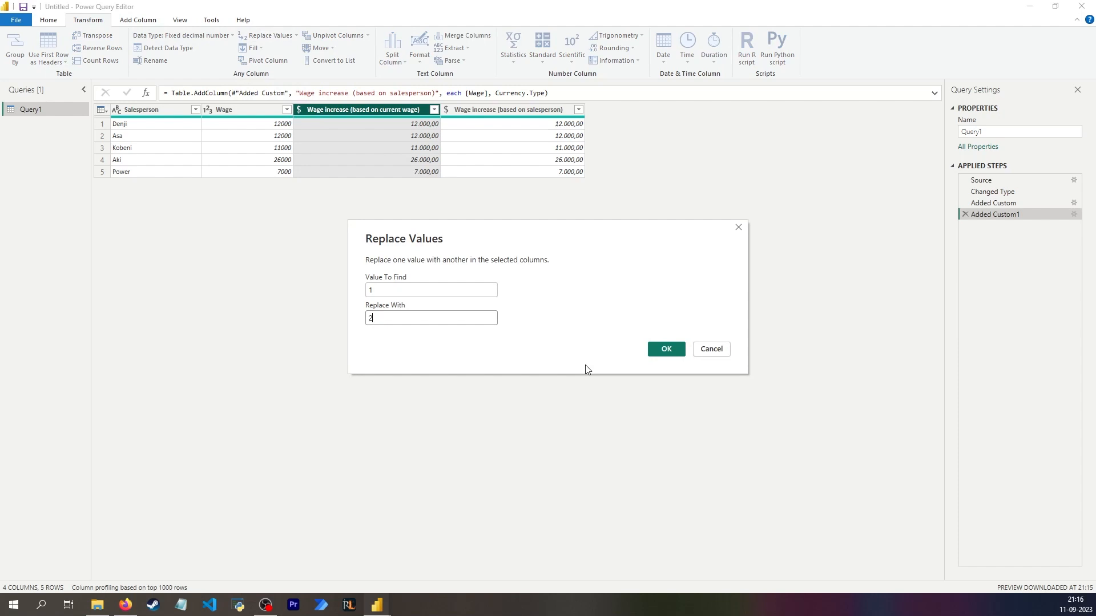
click(666, 350)
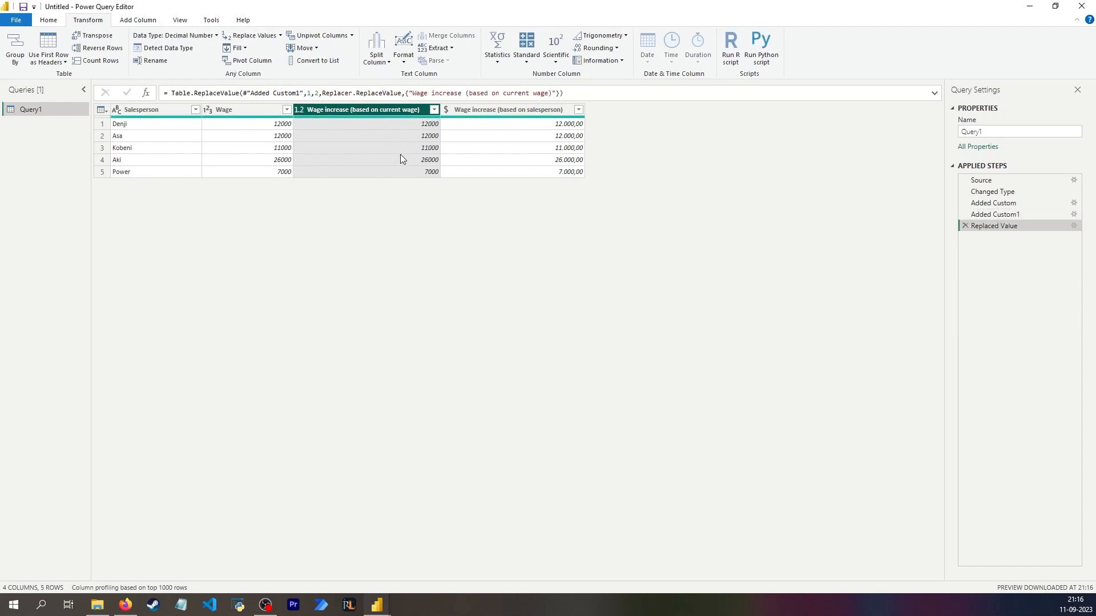
- Expand the formula view and put the find value, the replacement value and Replacer.ReplaceValue of the Table.ReplaceValue formula on separate lines
click(935, 93)
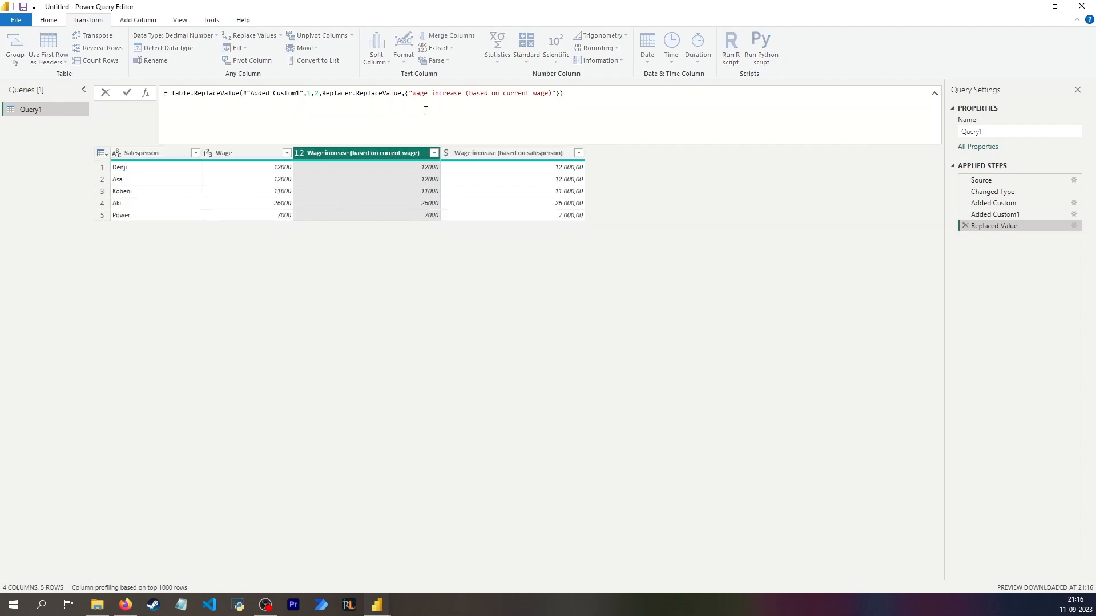
click(307, 93)
key(Return)
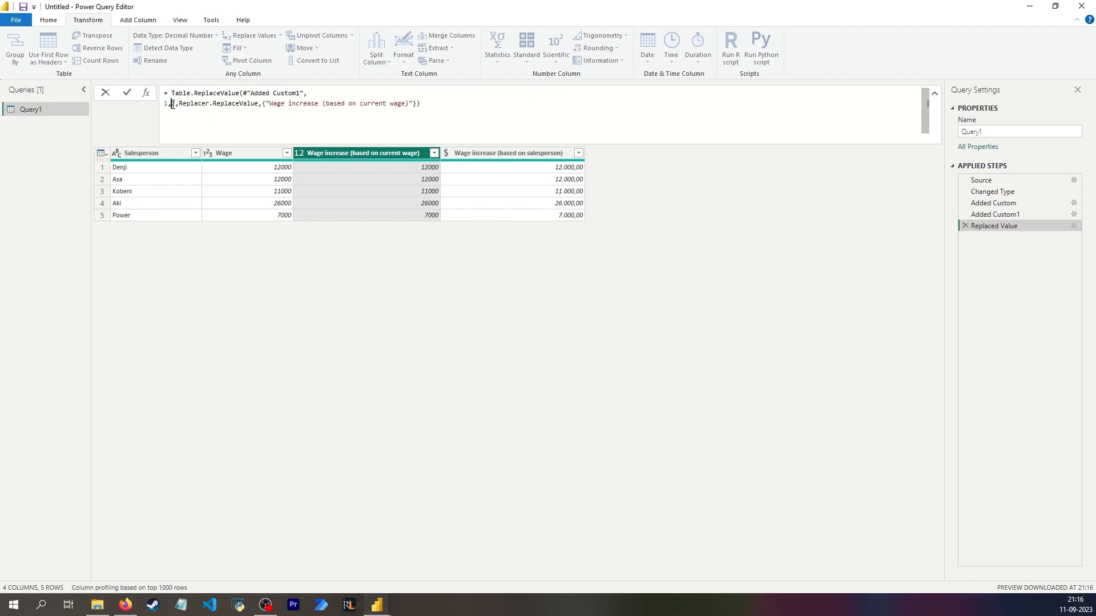
click(172, 104)
key(Return)
click(170, 114)
key(Return)
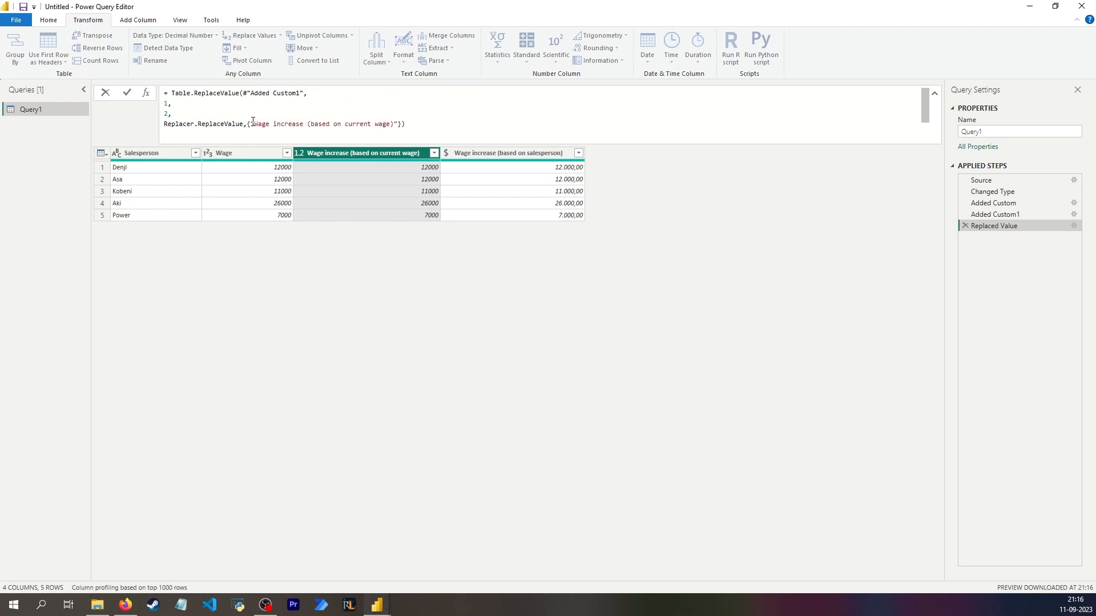
- Examine the arguments of the Table.ReplaceValue formula: the target column, the replacer function, the source table and the find and replacement values
drag(255, 124, 394, 124)
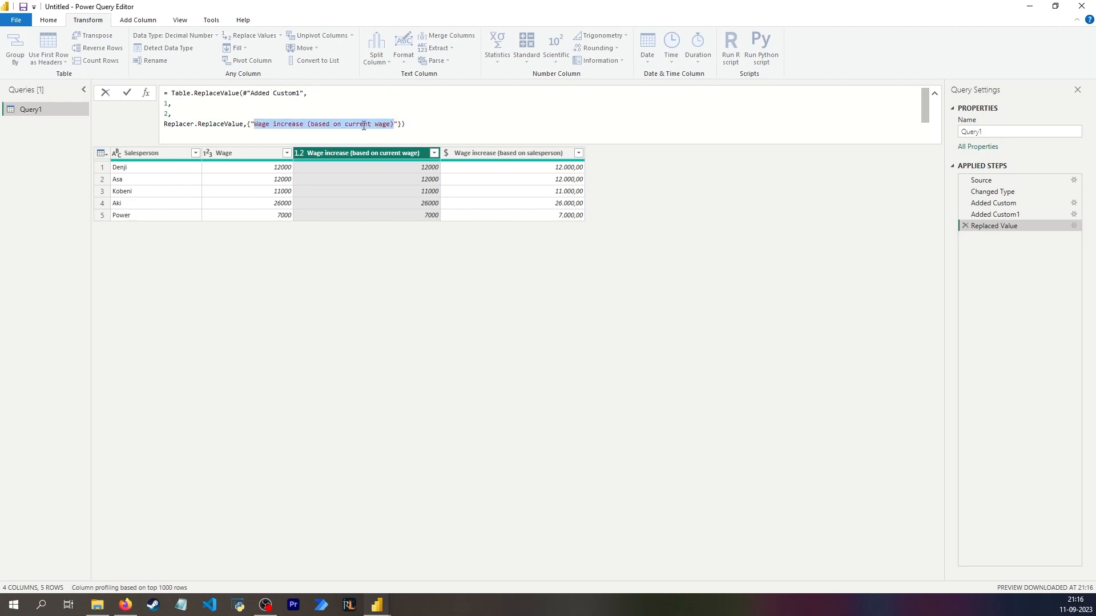
click(399, 124)
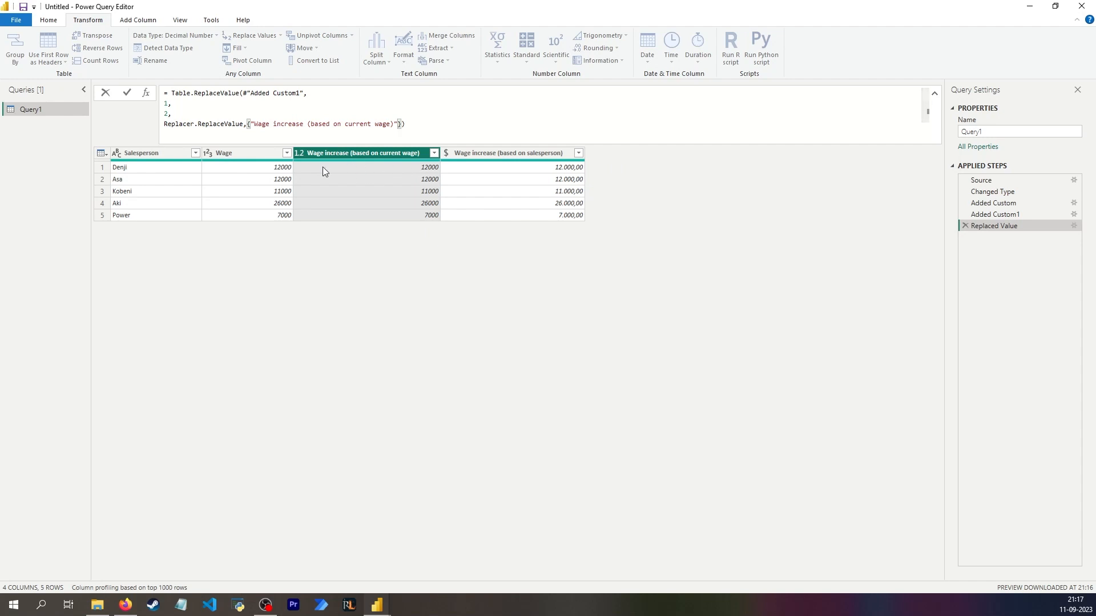
drag(164, 124, 243, 126)
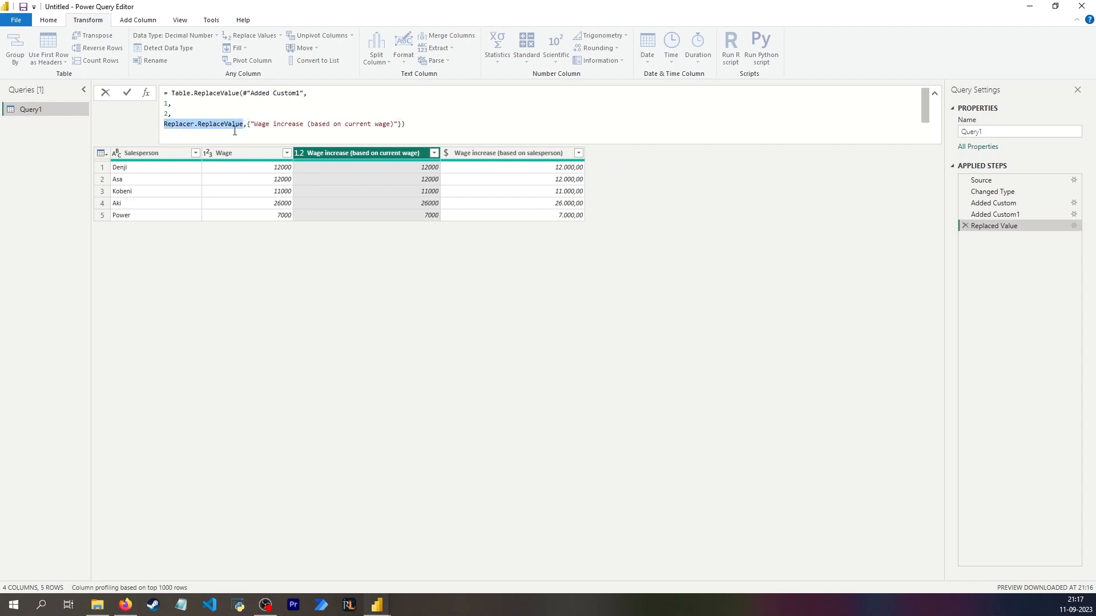
mouse_move(189, 130)
drag(243, 93, 312, 91)
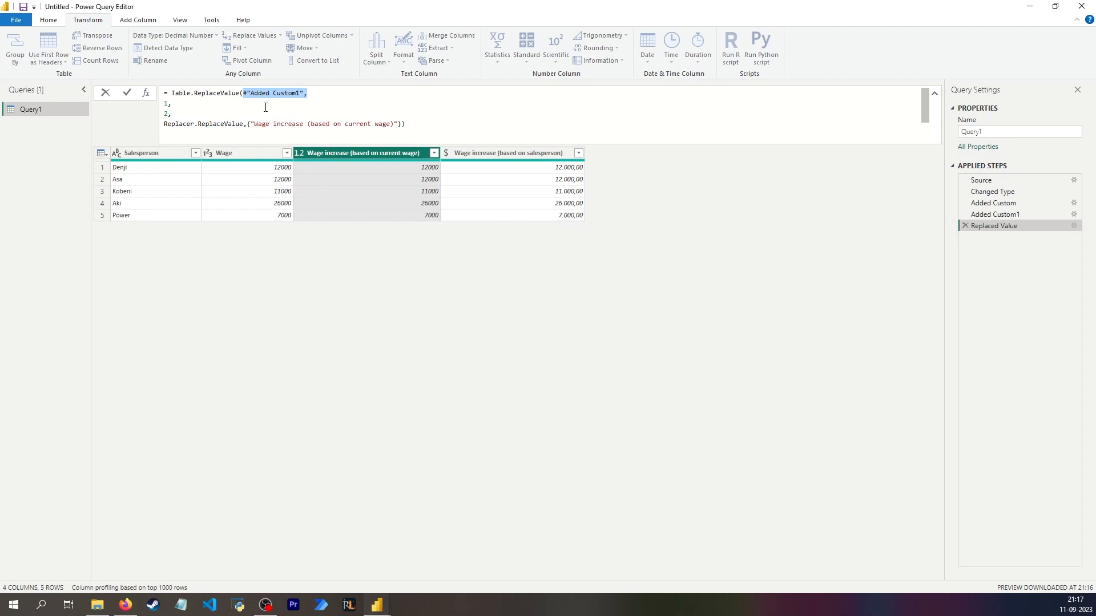
double_click(168, 105)
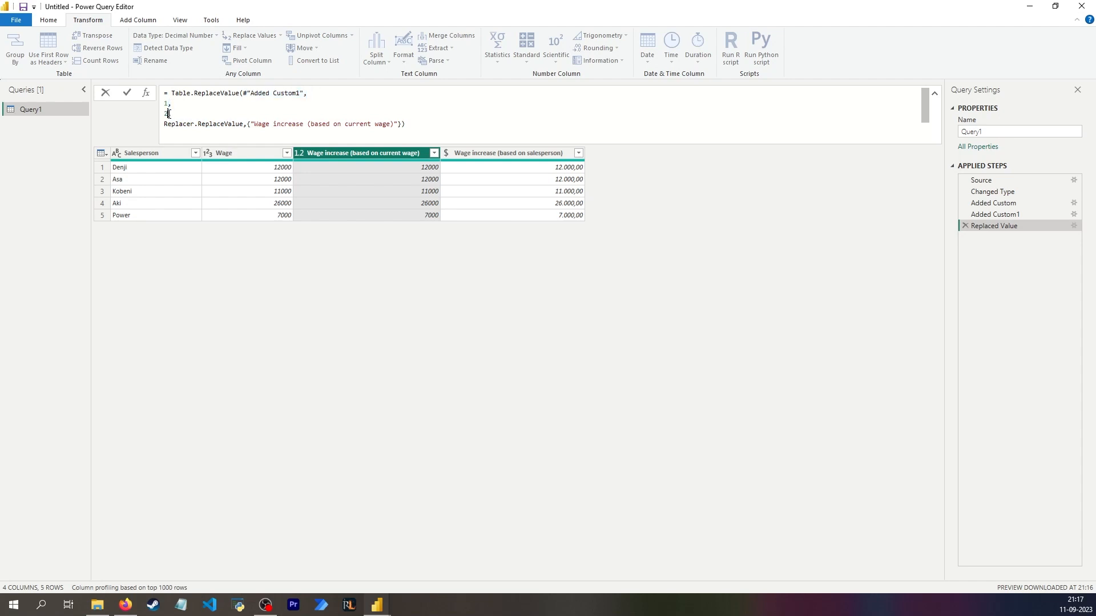
double_click(170, 114)
- Set the find-value argument of the formula to each [Wage increase (based on current wage)] and apply it
click(168, 104)
text([])
text(Wage)
click(351, 152)
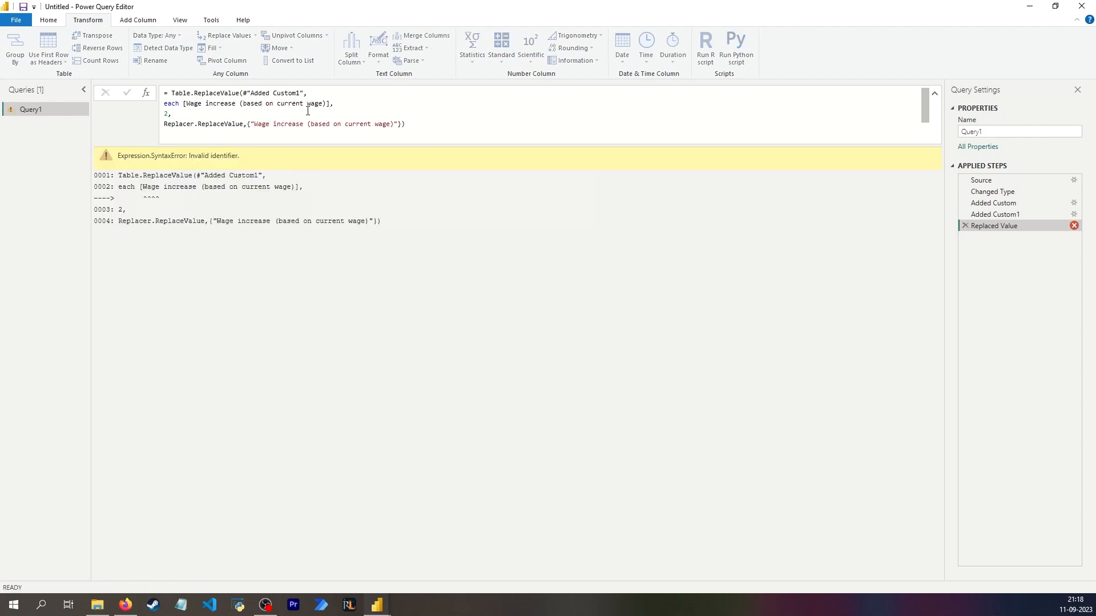
- Correct the find-value column reference to [#"Wage increase (based on current wage)"] and apply the formula
click(186, 104)
text(#)
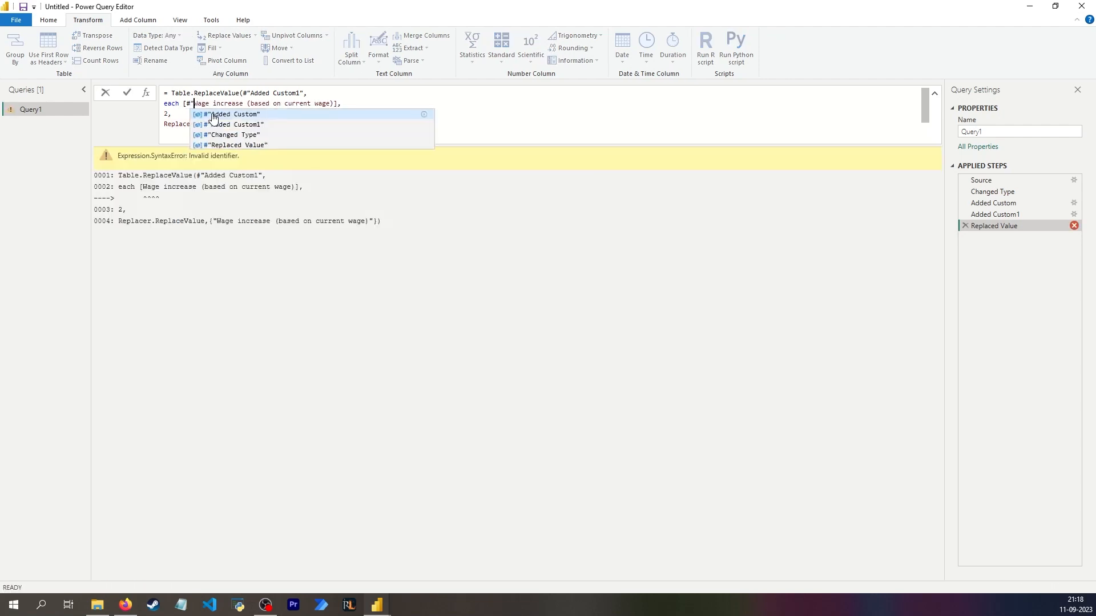
click(184, 103)
click(337, 105)
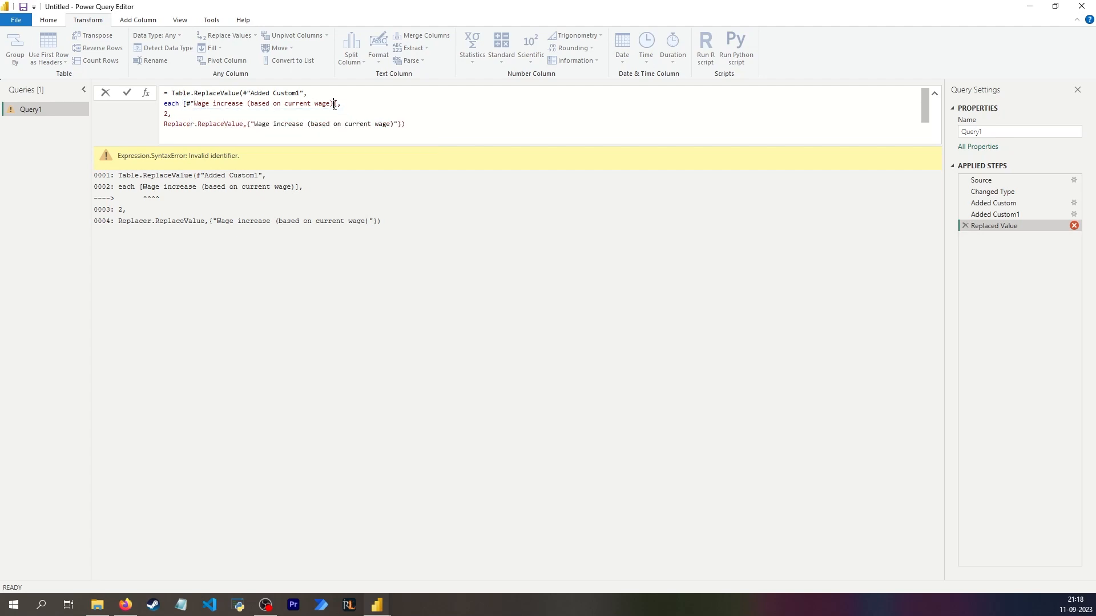
text("],)
key(Return)
click(392, 174)
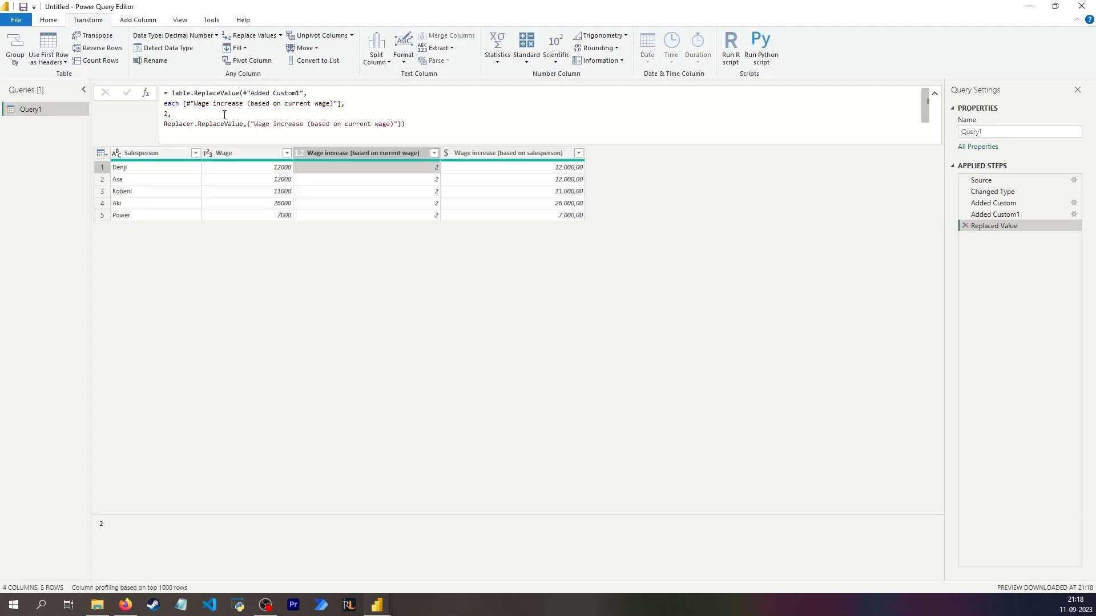
- Change the replacement-value argument to start a condition: each if [#"Wage increase (based on current wage)"]
drag(183, 103, 341, 103)
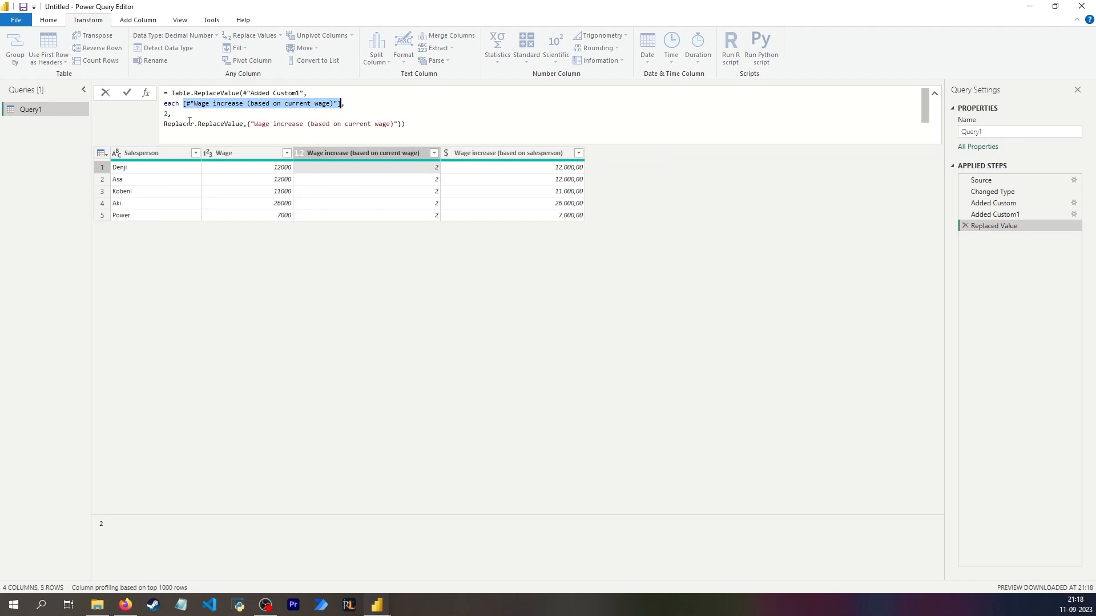
click(167, 113)
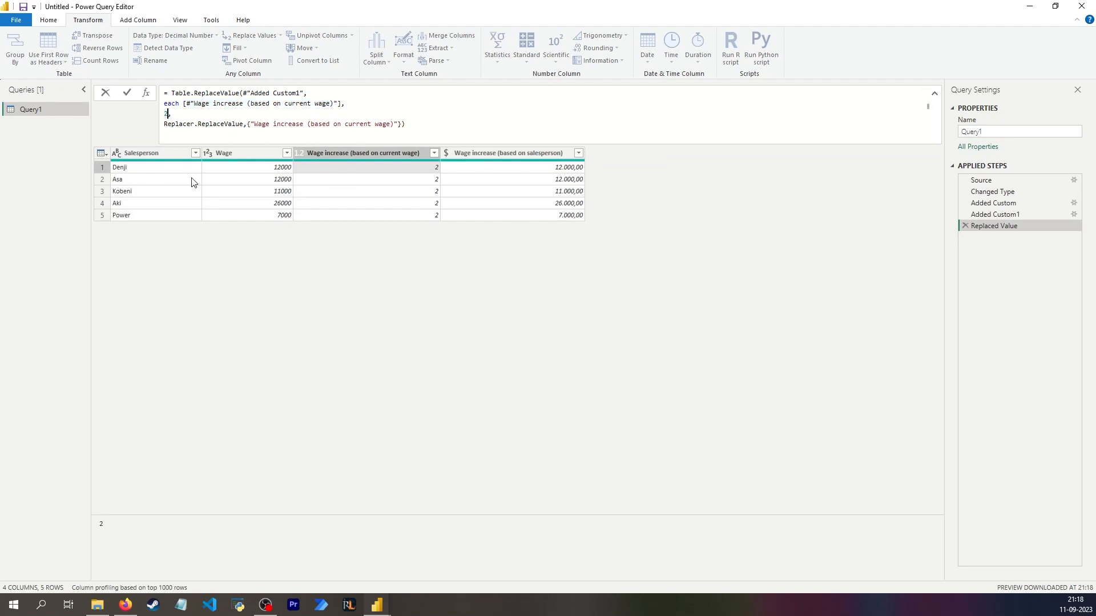
text(each)
key(Delete)
text(if)
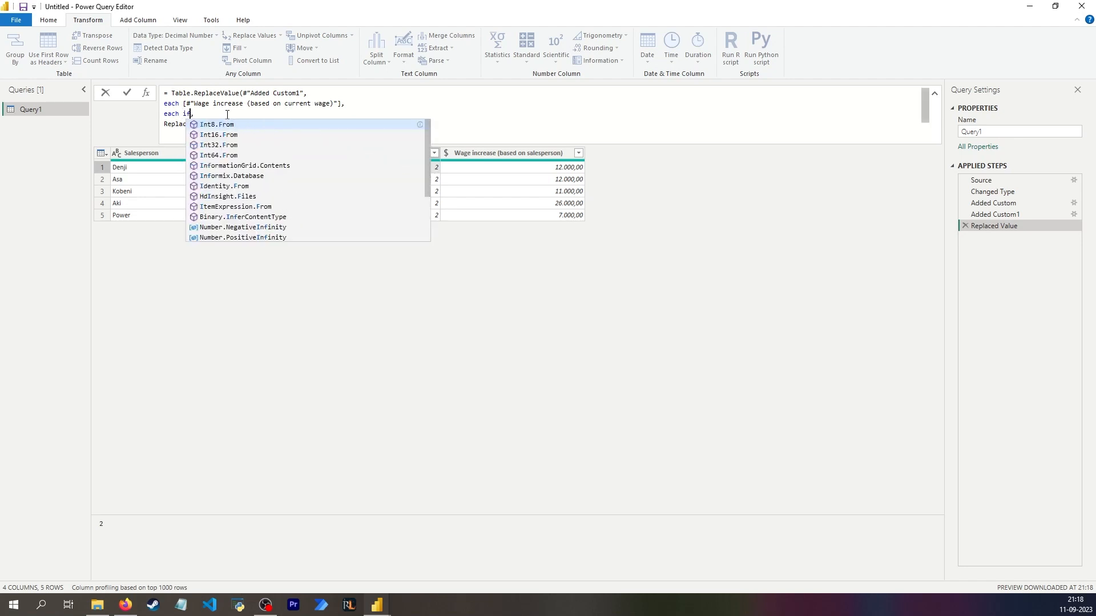
double_click(194, 104)
key(ctrl+c)
click(195, 114)
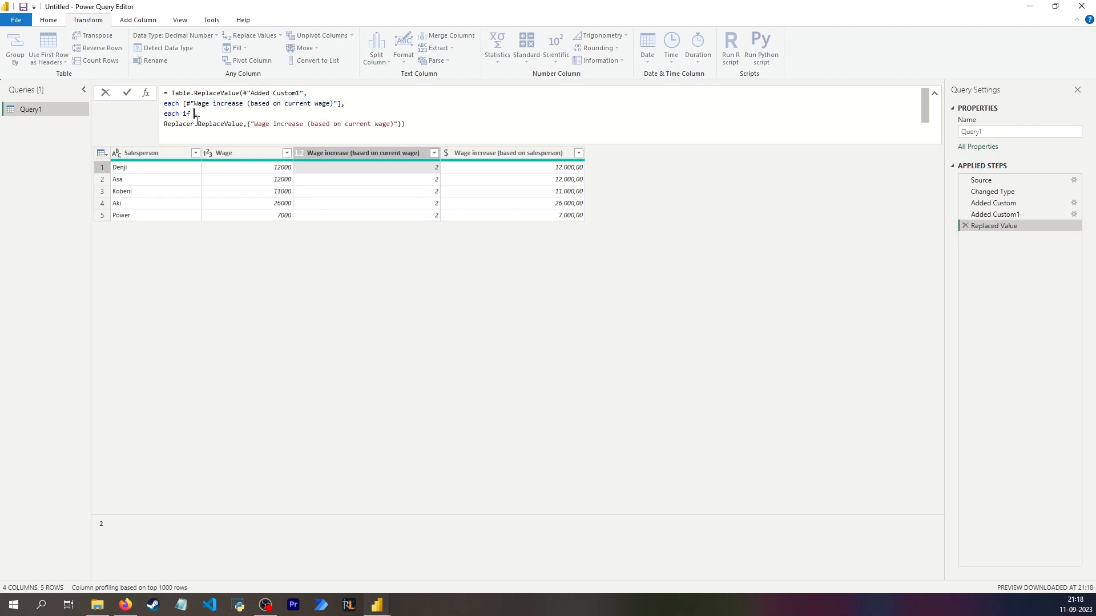
key(ctrl+v)
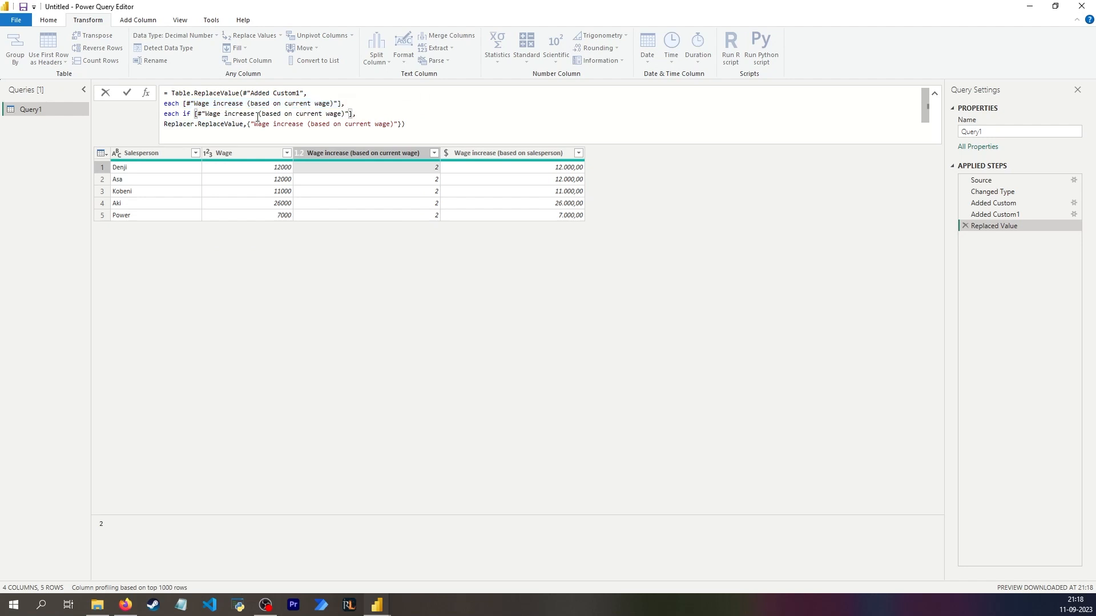
- Complete the condition with < 20000 then [#"Wage increase (based on current wage)"]*1.2 else [#"Wage increase (based on current wage)"] and apply the formula
text(< 20000 then)
key(ctrl+v)
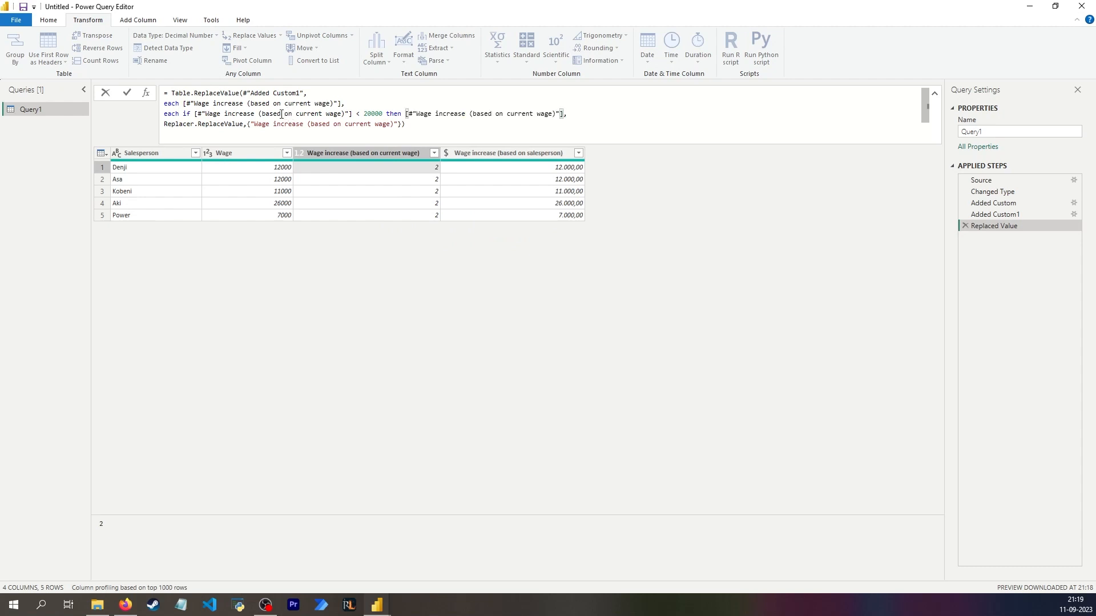
text(*)
text(1.2)
text(else)
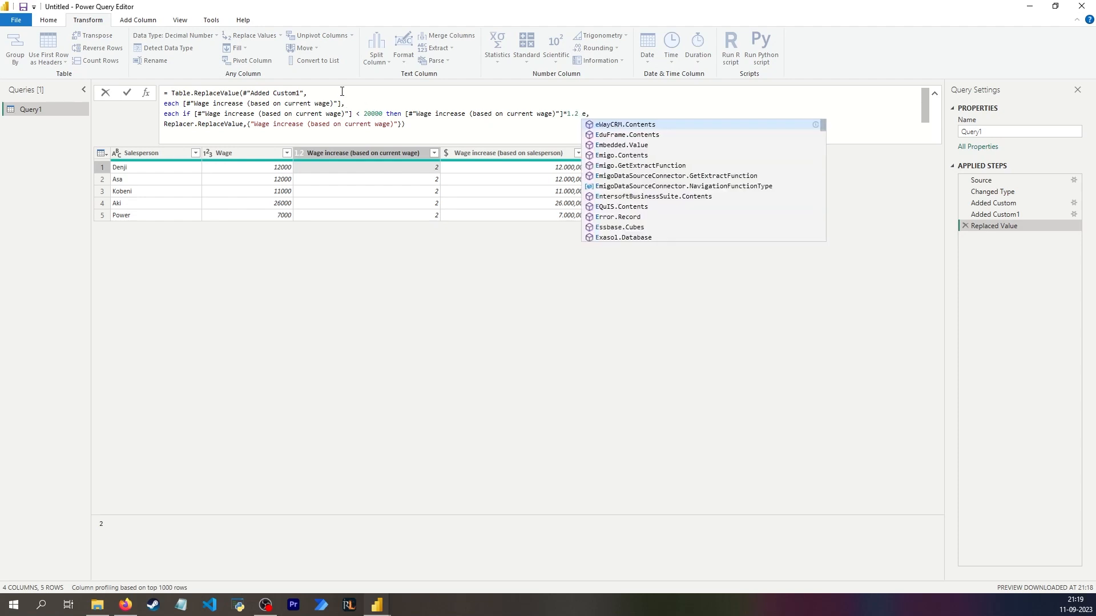
key(ctrl+v)
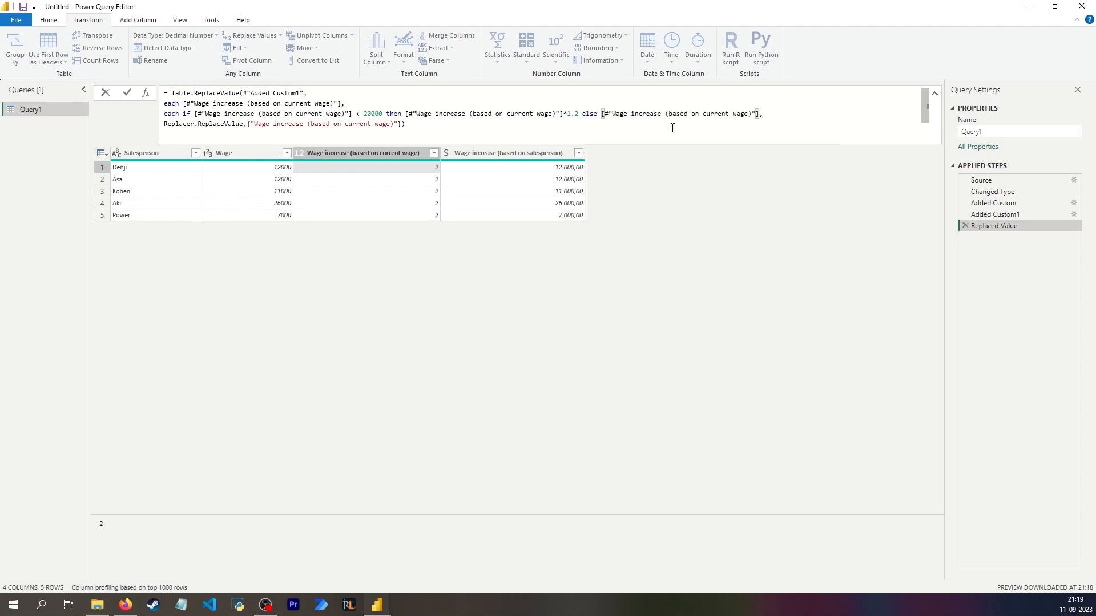
key(Return)
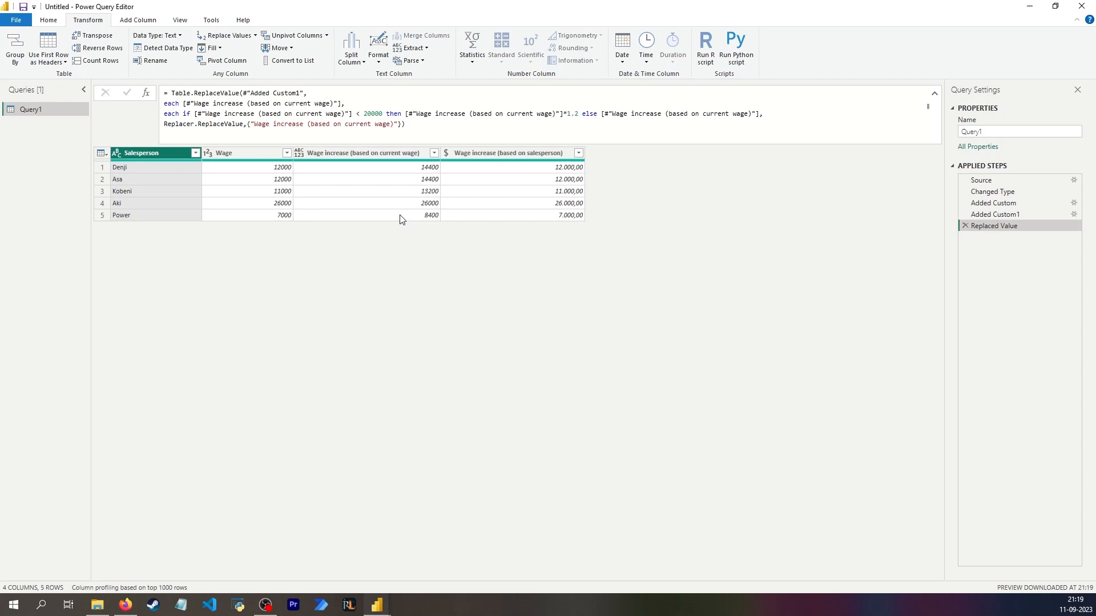
- Compare the original wages with the replaced values in the Wage increase (based on current wage) column
click(402, 219)
click(262, 216)
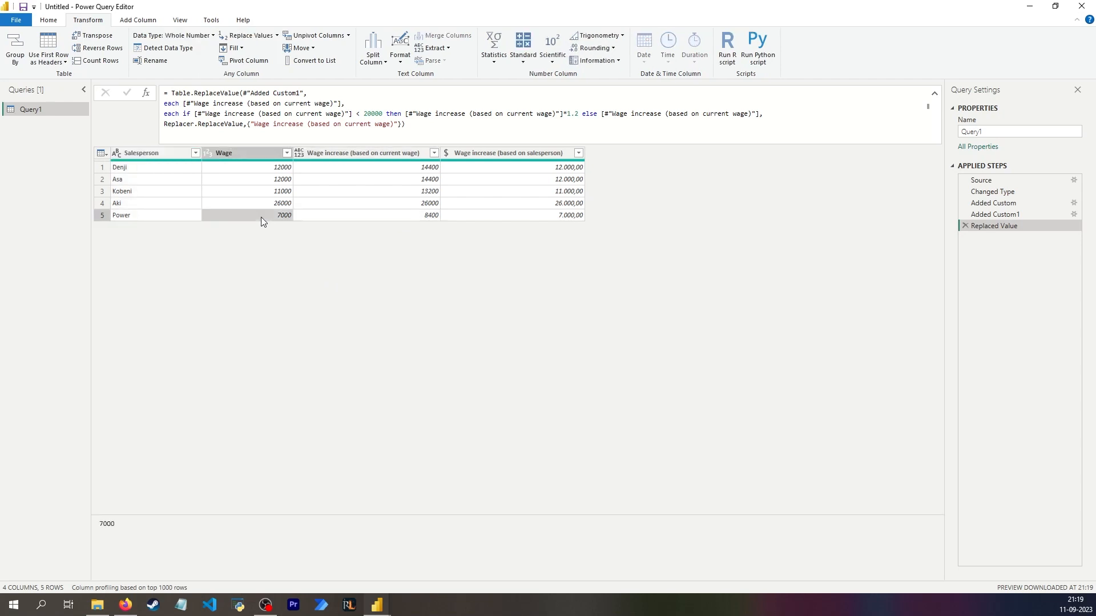
click(343, 202)
click(278, 204)
click(330, 192)
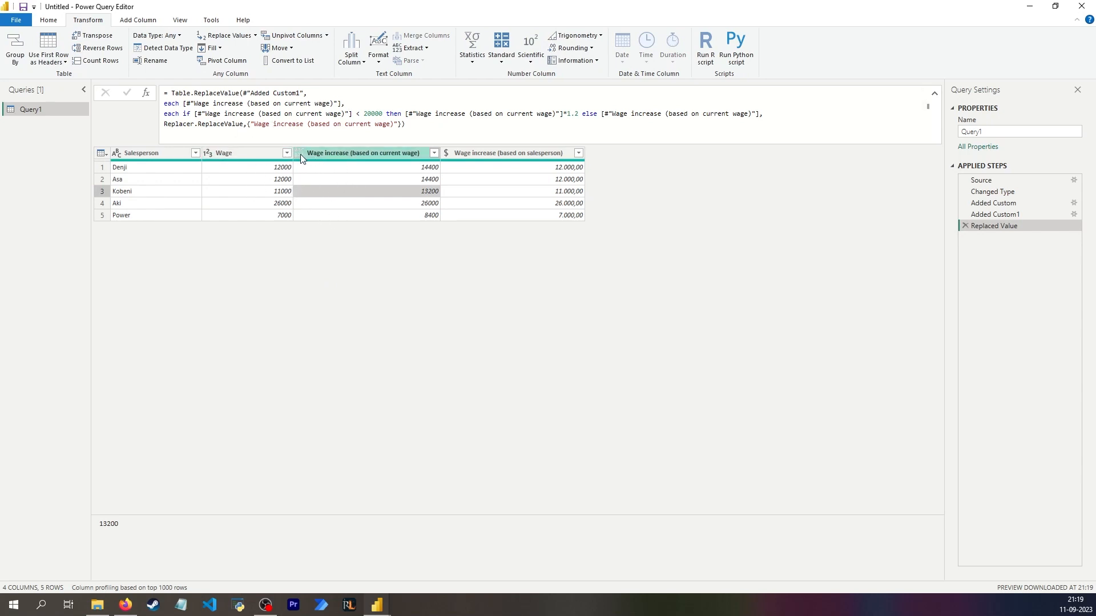
click(393, 169)
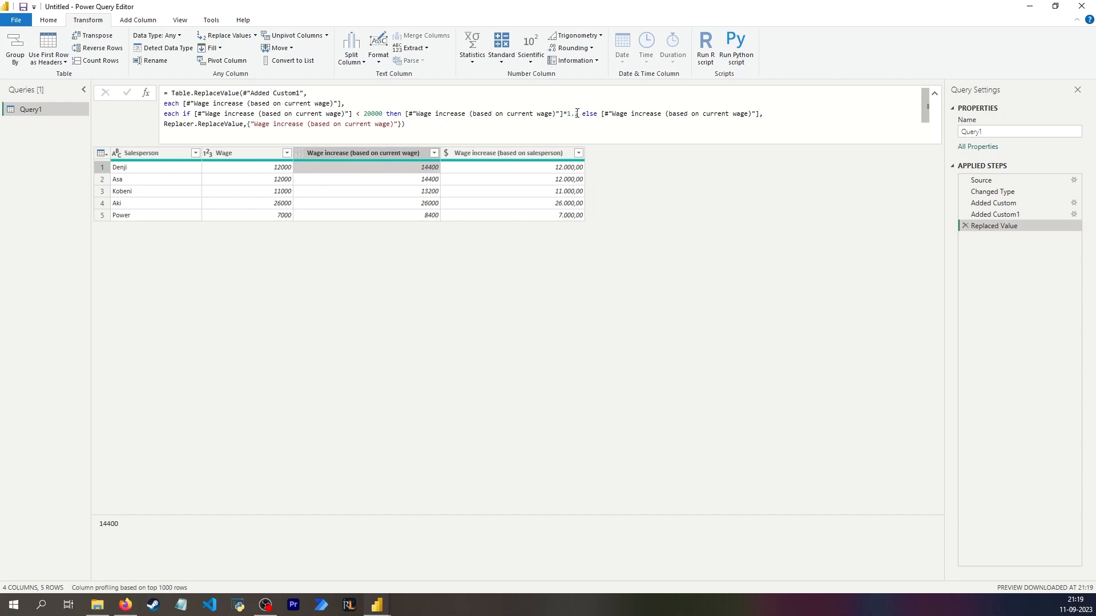
- Try the multiplier 1.12312321122 in the replacement formula and restore it to 1.2
text(12312321122)
key(Return)
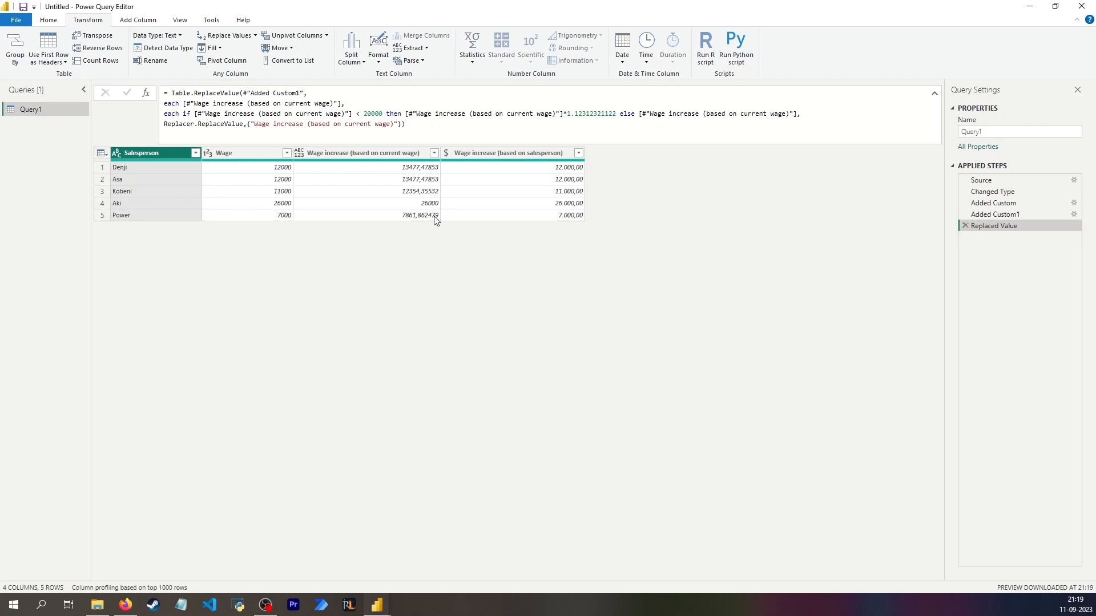
drag(615, 114, 580, 110)
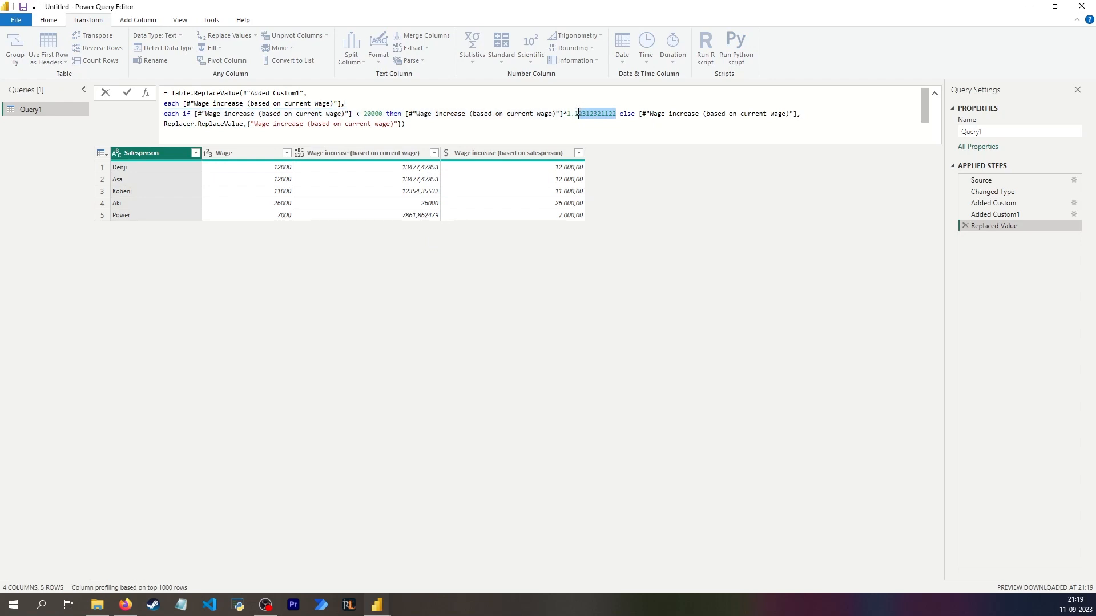
key(BackSpace)
key(BackSpace)
text(2)
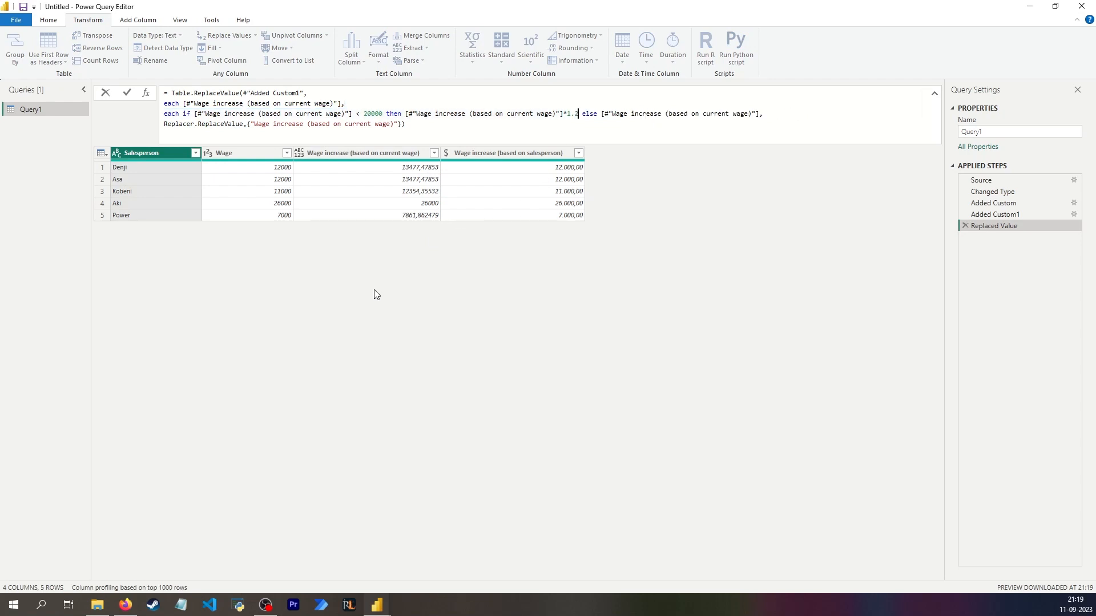
key(Return)
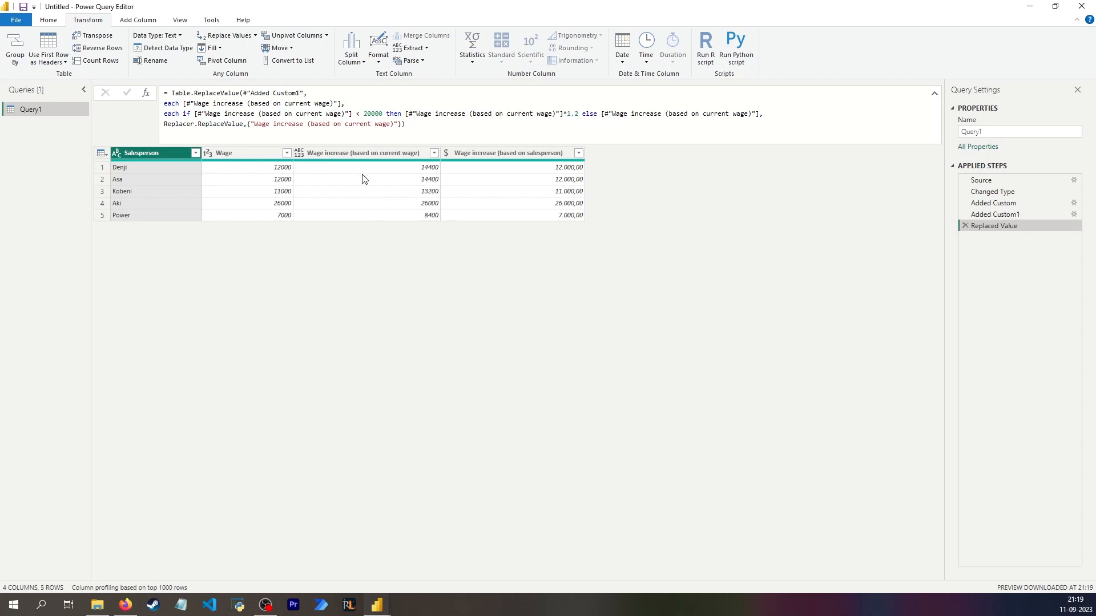
- View the available data types for the Wage increase (based on current wage) column without choosing one
click(332, 152)
click(301, 156)
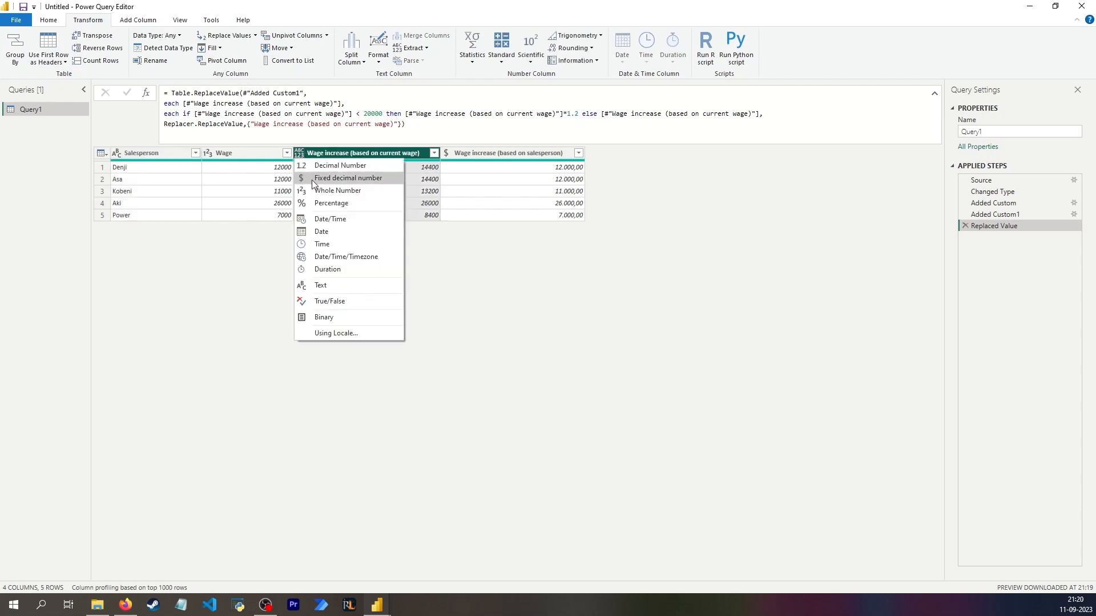
click(475, 279)
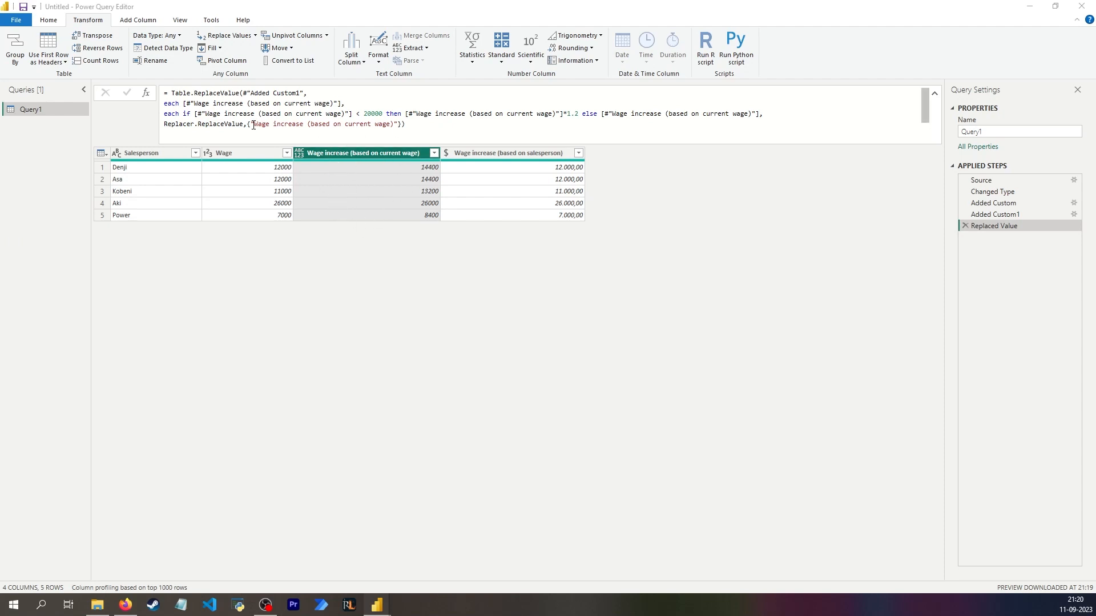
- Review the formula's column references and inspect the Wage increase (based on salesperson) and Salesperson columns
drag(253, 125, 388, 125)
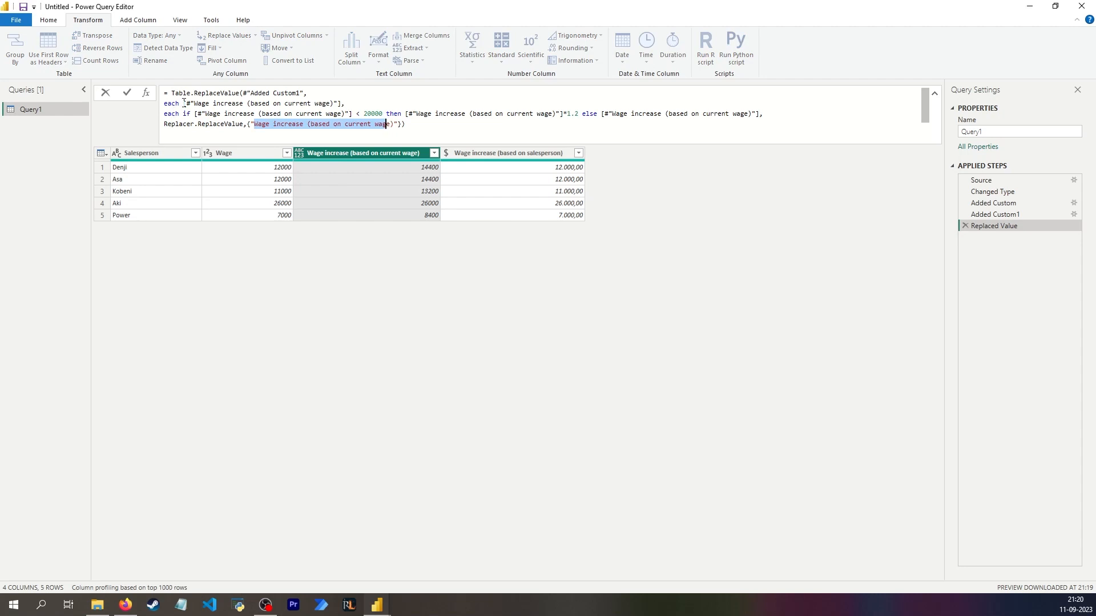
drag(184, 103, 358, 101)
key(ctrl+c)
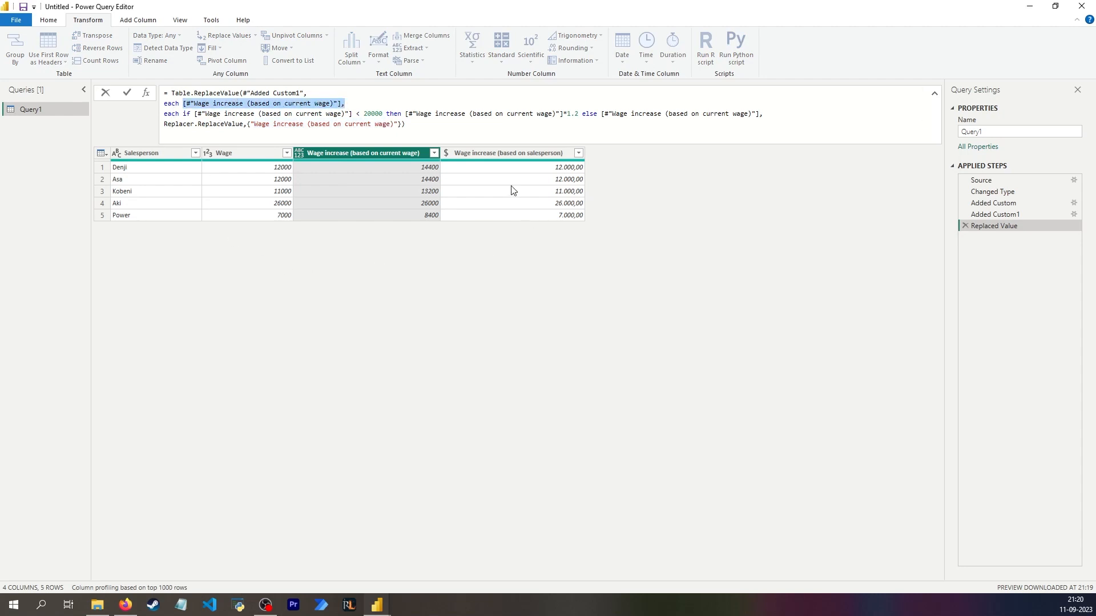
click(491, 158)
click(489, 154)
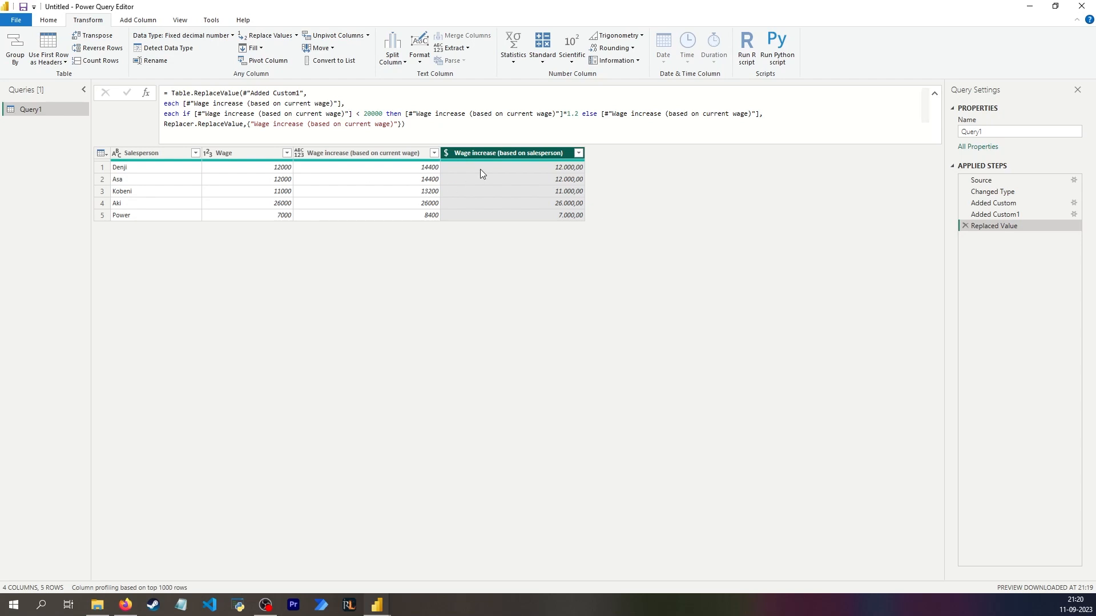
click(498, 167)
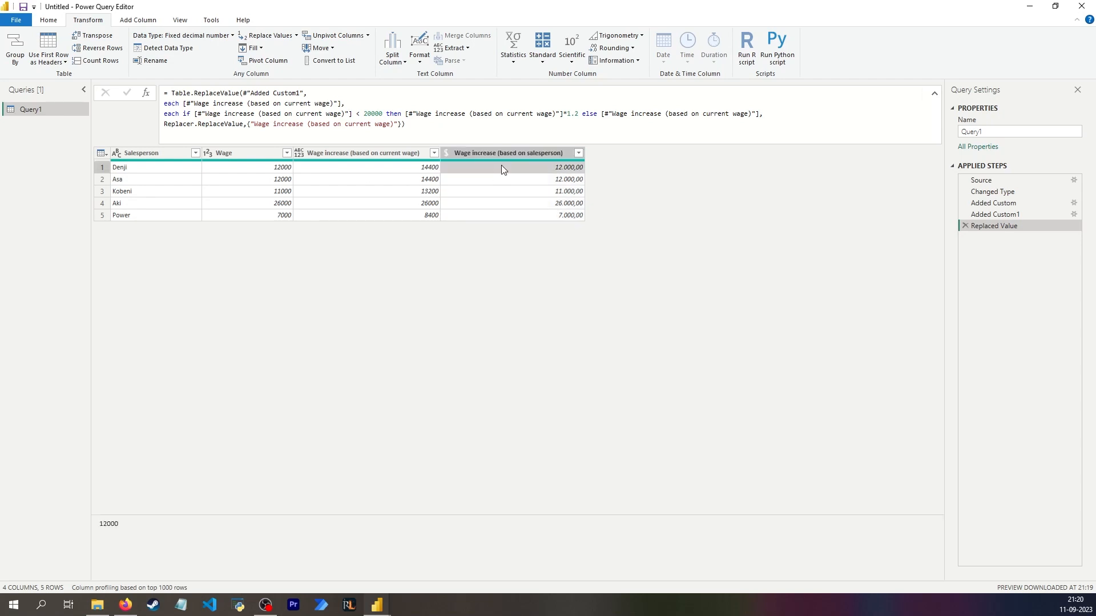
click(169, 171)
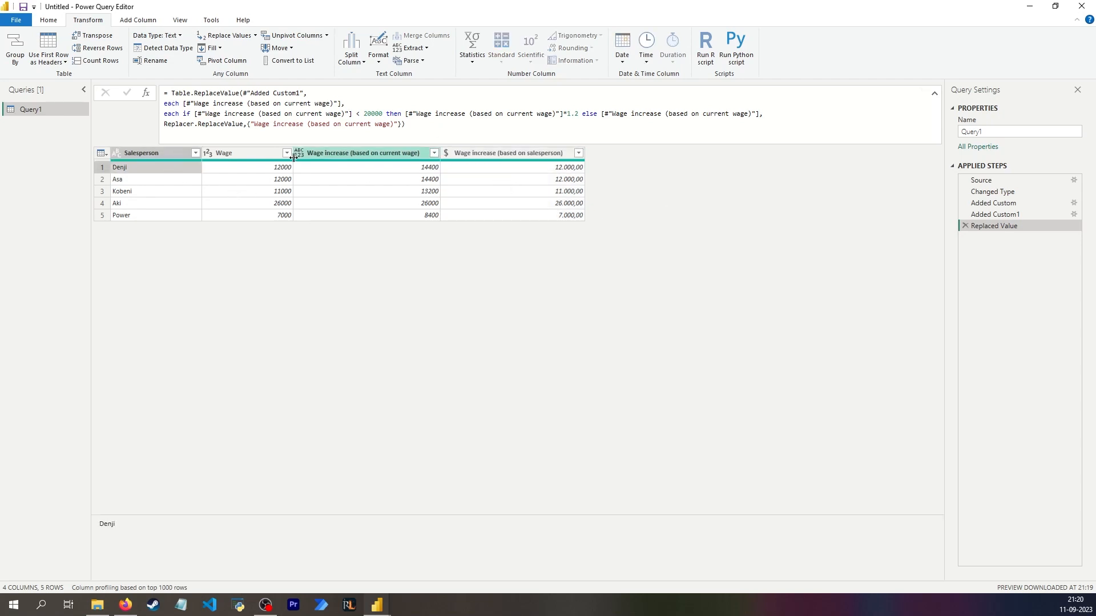
- Replace the value 1 with 2 in the Wage increase (based on salesperson) column
click(506, 153)
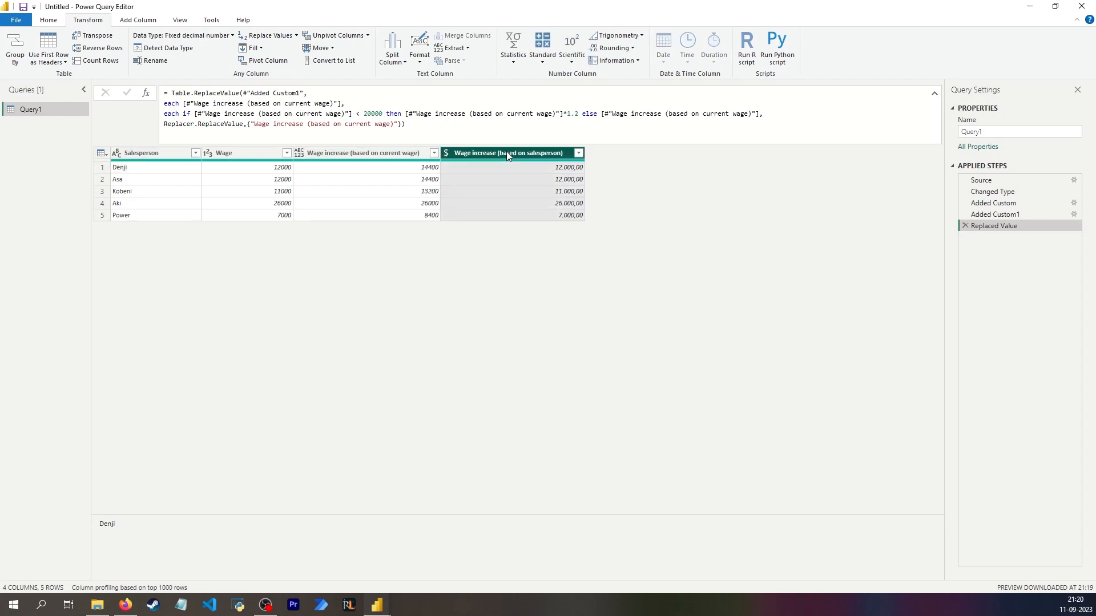
click(272, 36)
text(1)
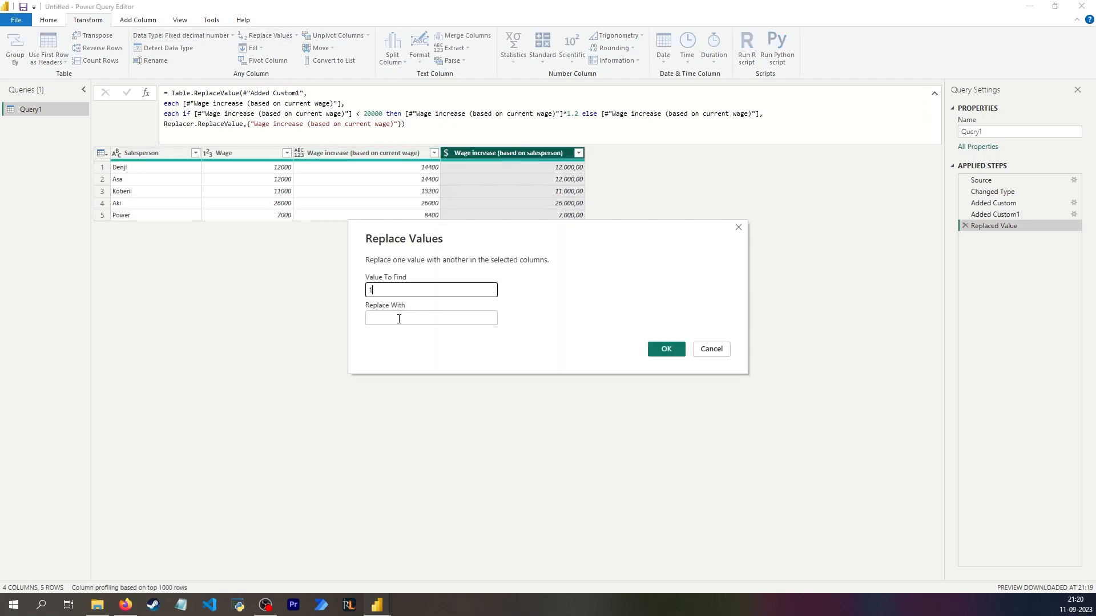
click(405, 317)
text(2)
click(662, 351)
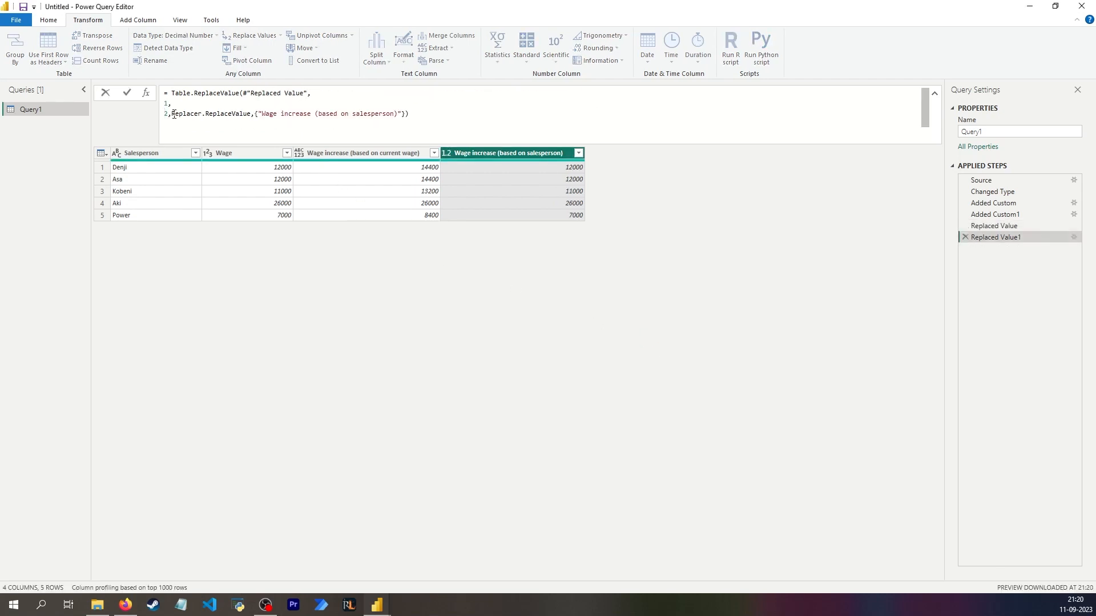
- Move the Replacer.ReplaceValue argument of the new formula onto its own line and review the source step and target column
click(171, 114)
key(Return)
drag(178, 124, 303, 124)
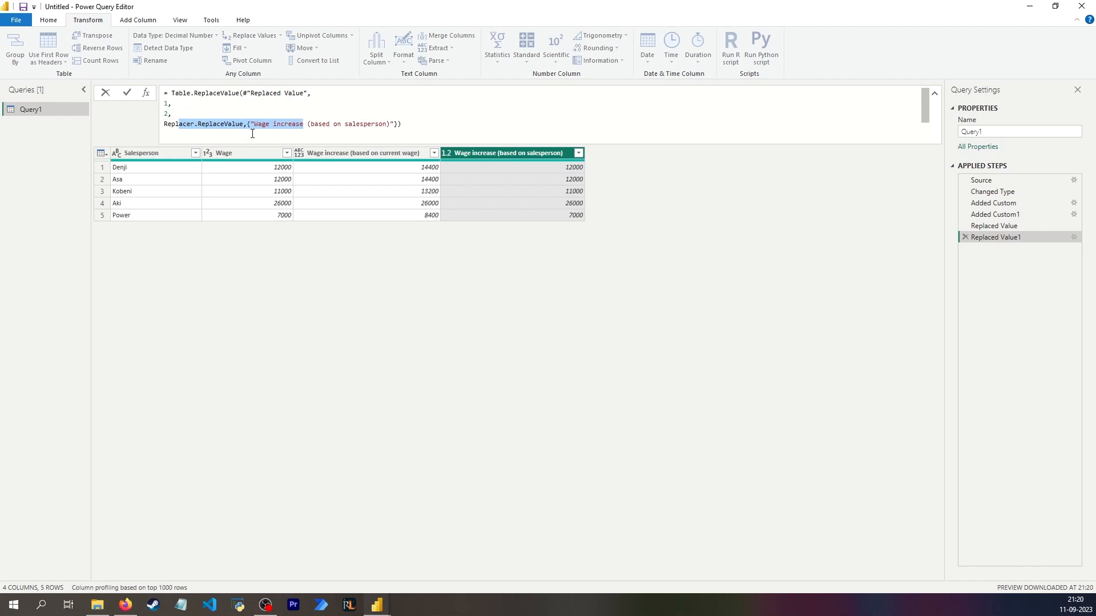
drag(260, 93, 304, 93)
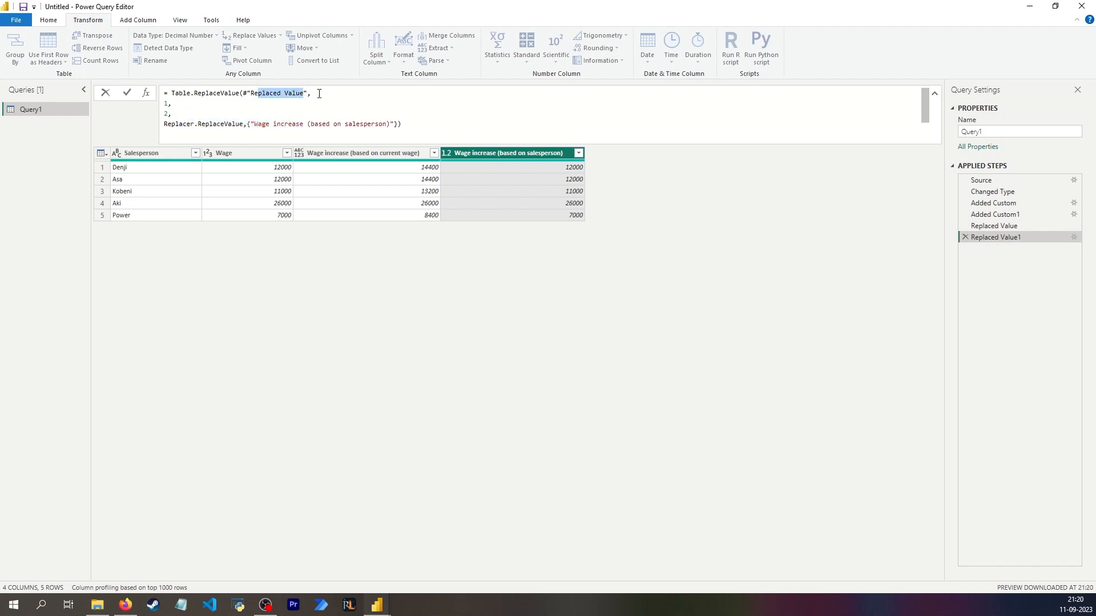
click(319, 93)
- Set the find-value argument to each [#"Wage increase (based on salesperson)"] and apply the formula
double_click(166, 104)
key(ctrl+v)
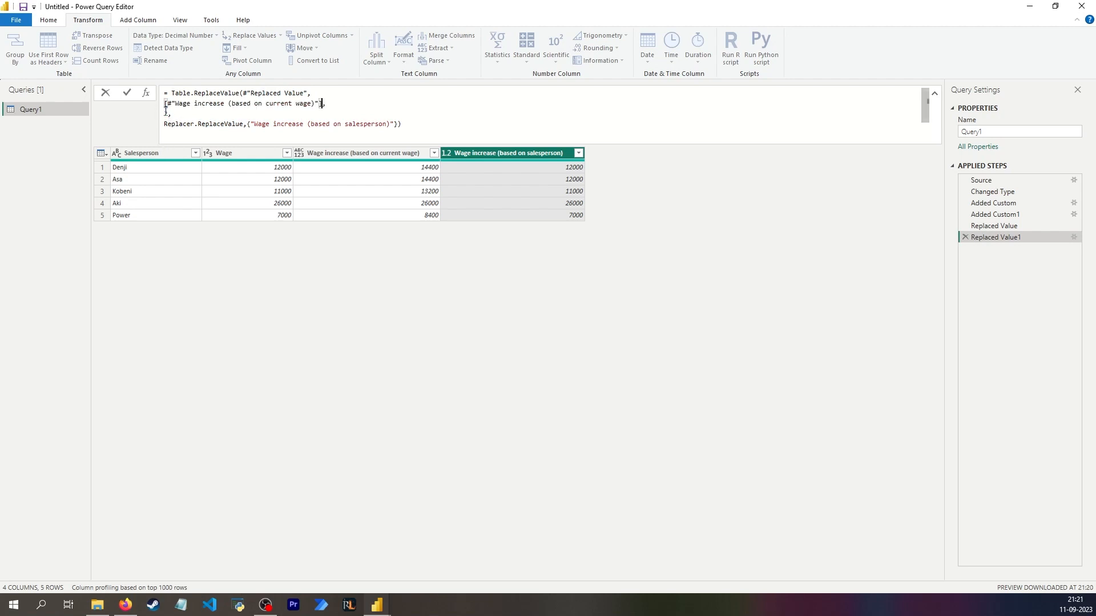
click(167, 104)
drag(266, 104, 311, 103)
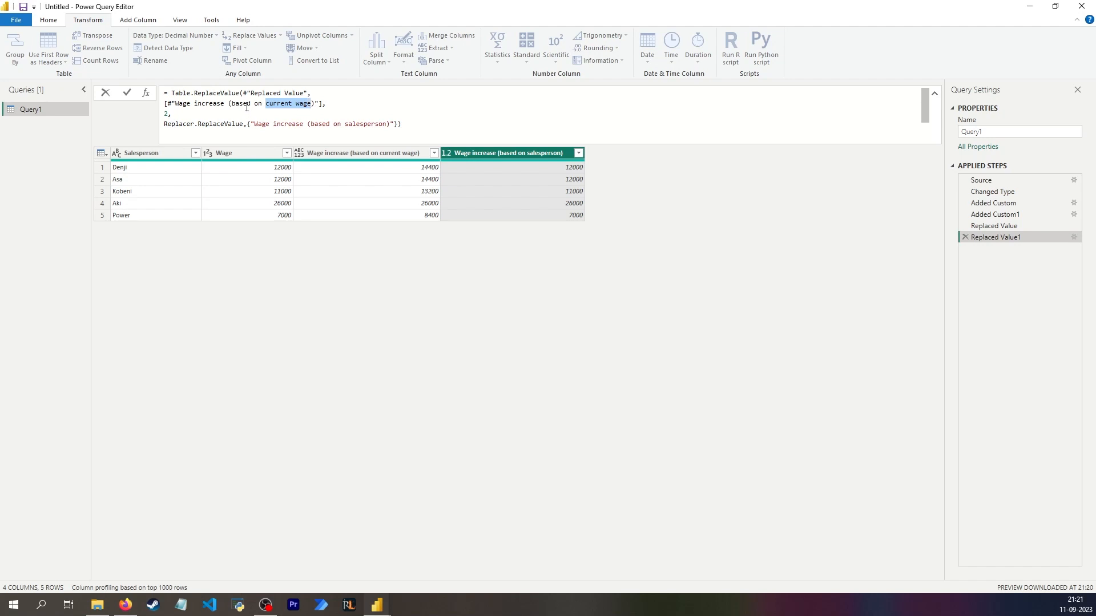
text(salesperson)
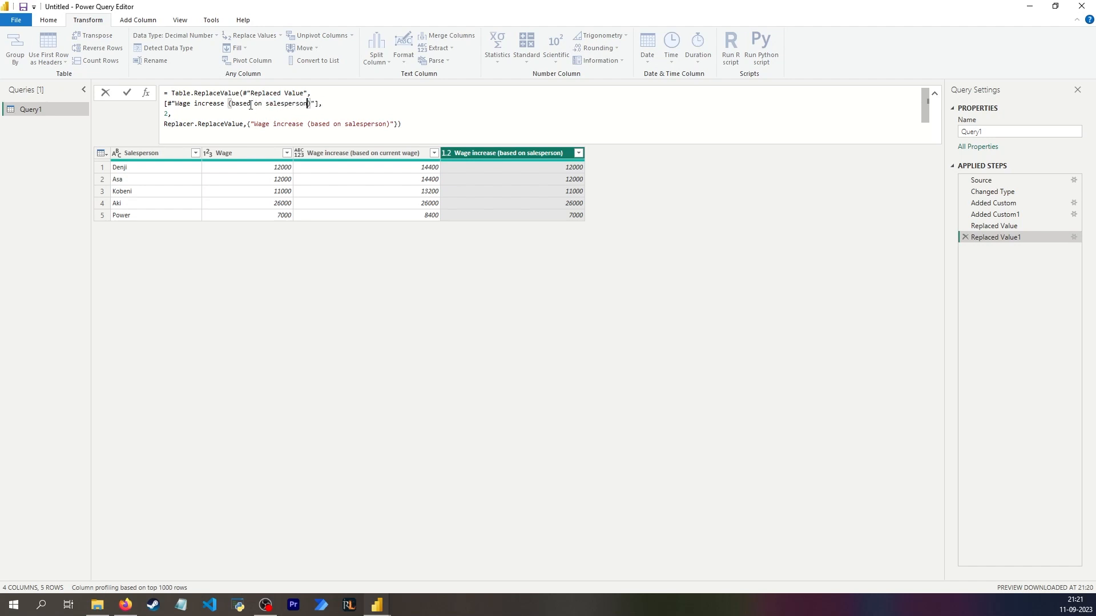
key(Home)
text(each)
key(Return)
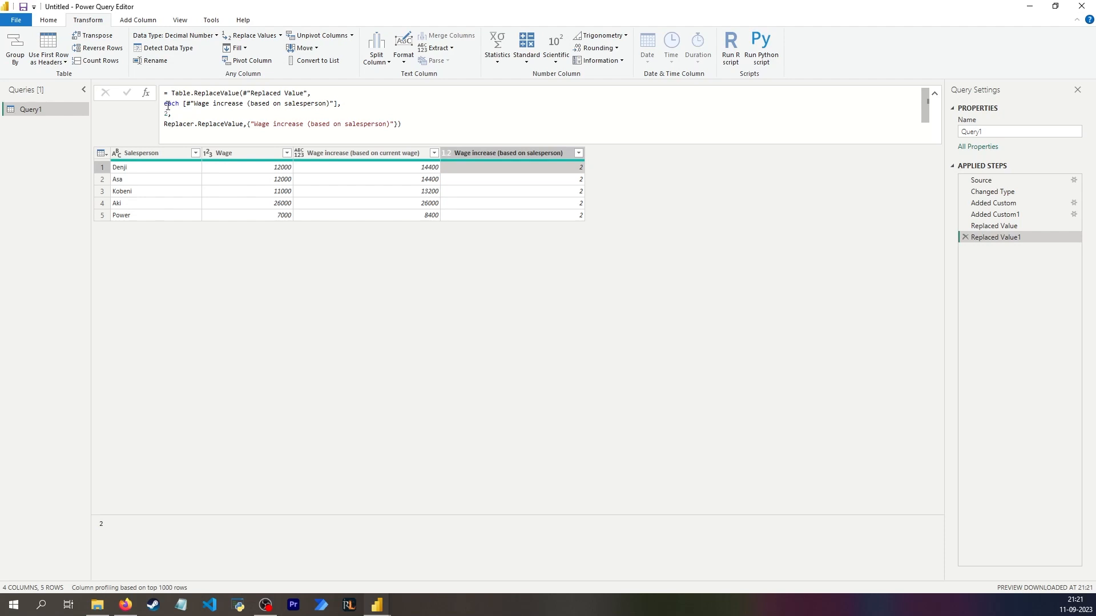
- Change the replacement-value argument to each if [Salesperson] equals the first row's salesperson name in quotes, followed by then
drag(165, 103, 337, 103)
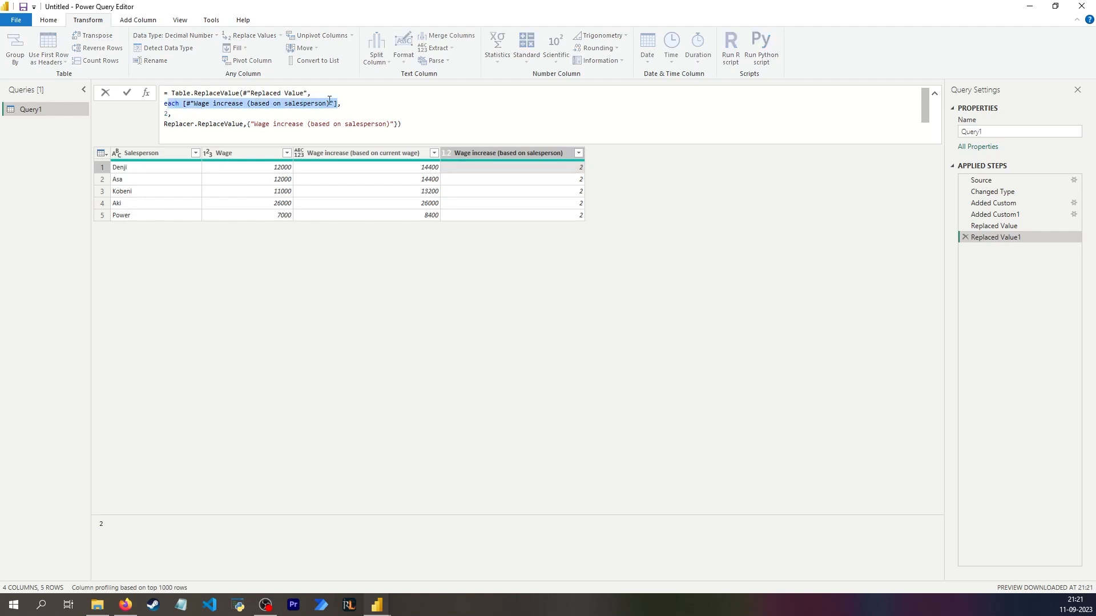
click(169, 114)
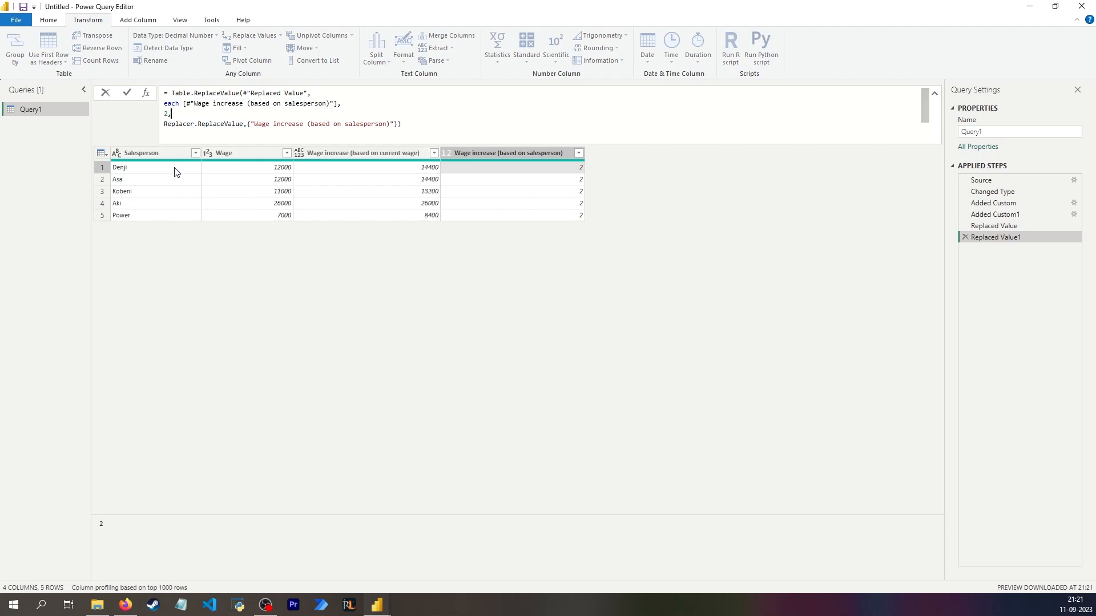
key(BackSpace)
text(each if [Salesperson] ="Denji" then)
- Reuse the previous replacement step's [#"Wage increase (based on current wage)"]*1.2 else [#"Wage increase (based on current wage)"] expression, apply the formula and check the resulting column
click(1030, 226)
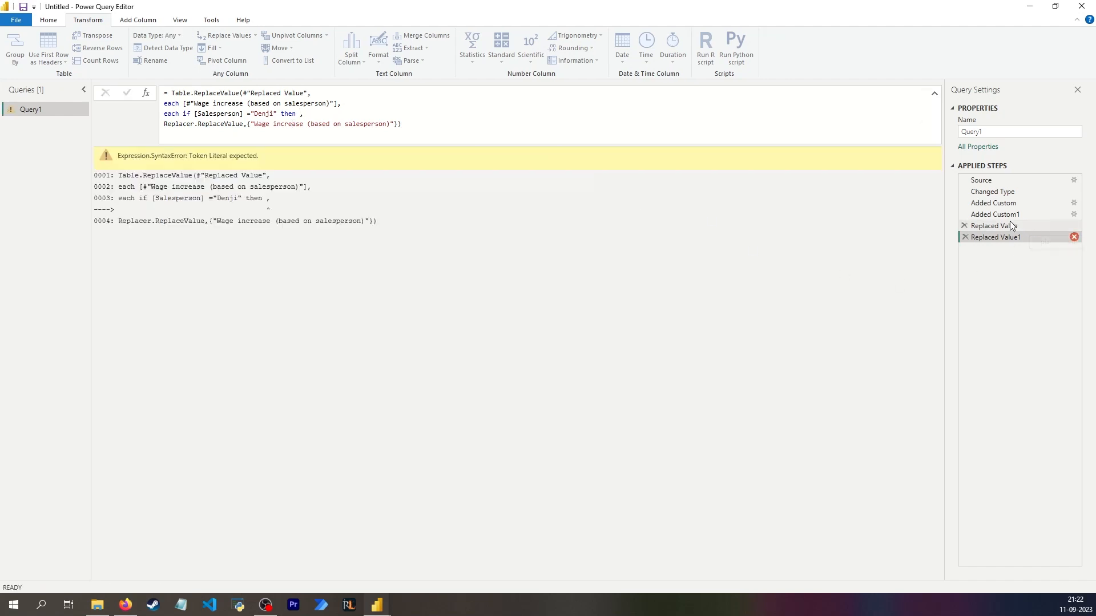
click(1010, 227)
drag(407, 114, 596, 114)
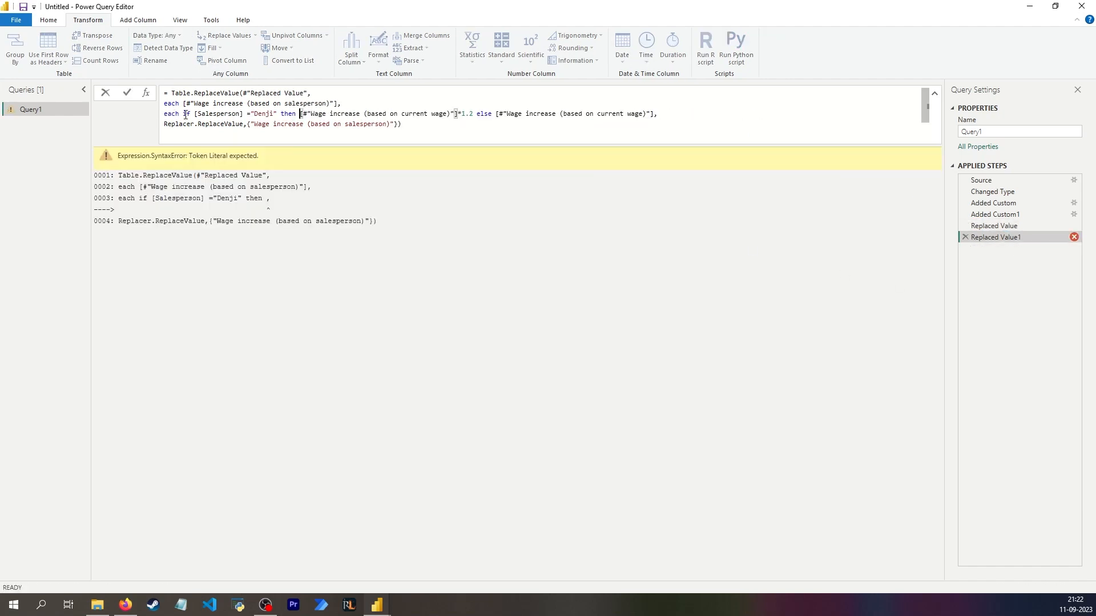
click(253, 111)
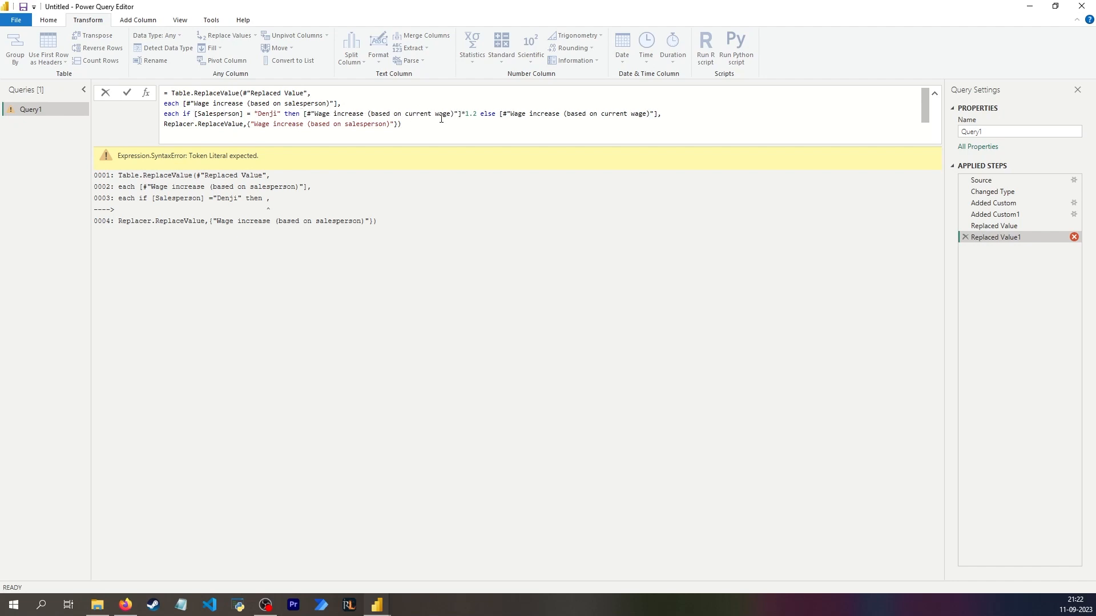
key(Return)
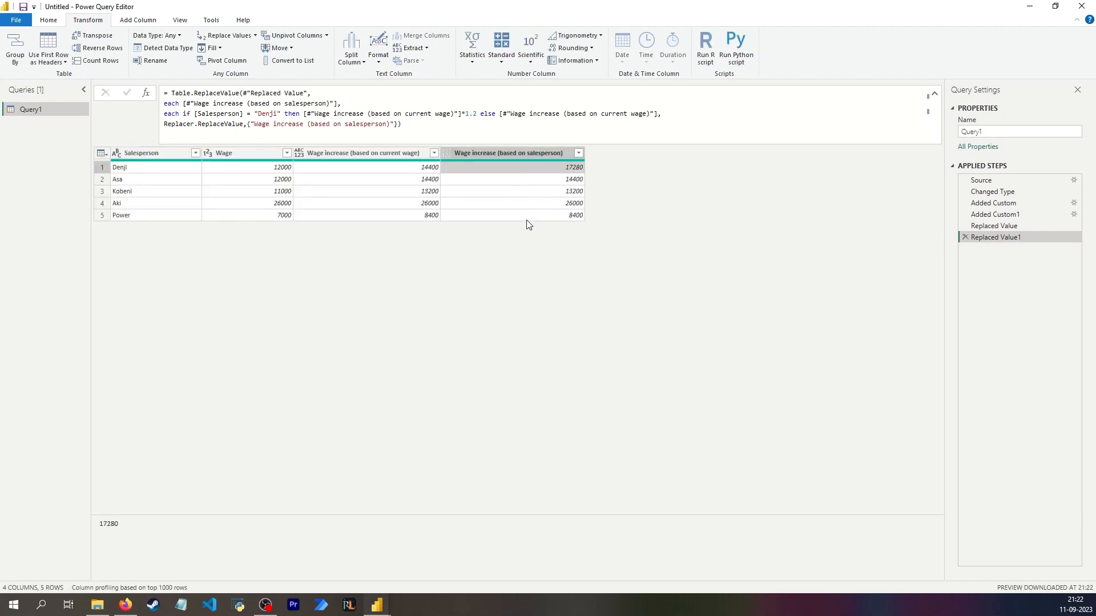
click(271, 178)
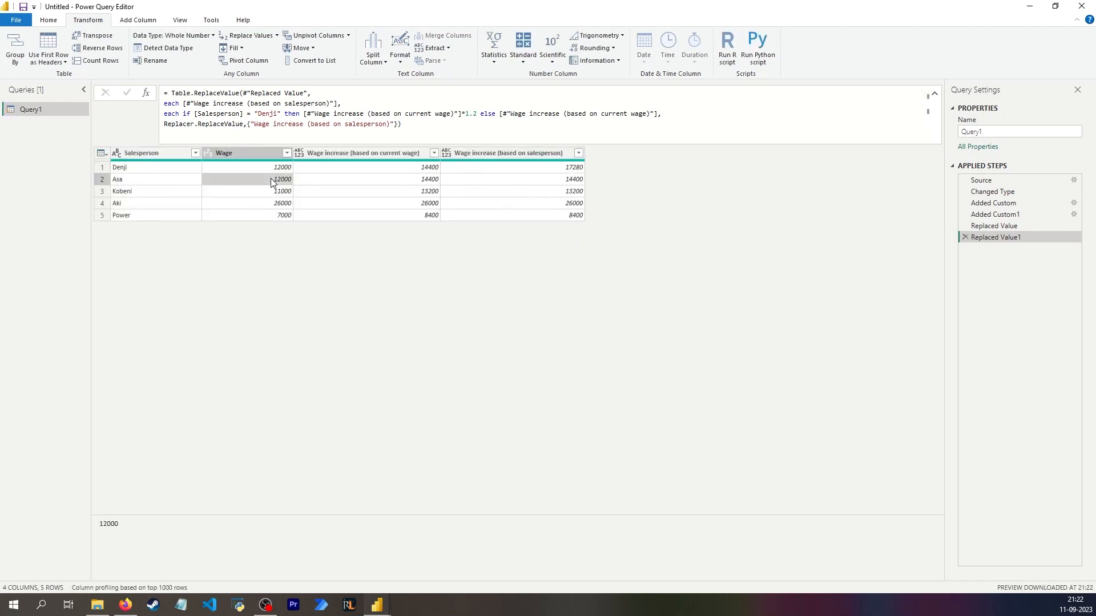
click(494, 187)
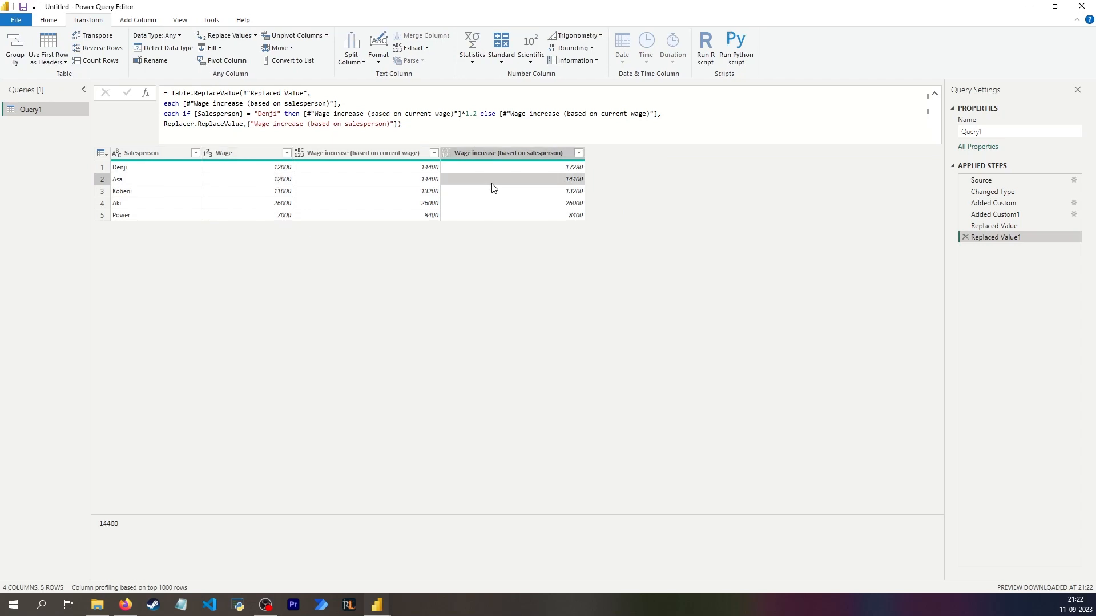
- Change the salesperson replacement result to [Wage]*1.2 else [Wage], apply it and compare the Wage and salesperson-based columns
click(491, 95)
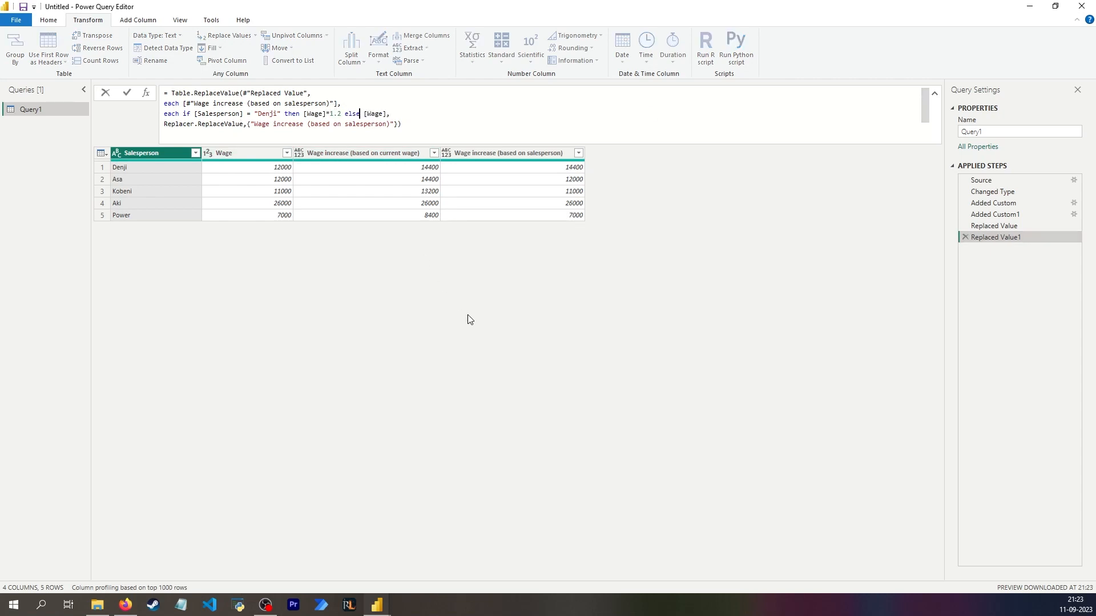
click(258, 181)
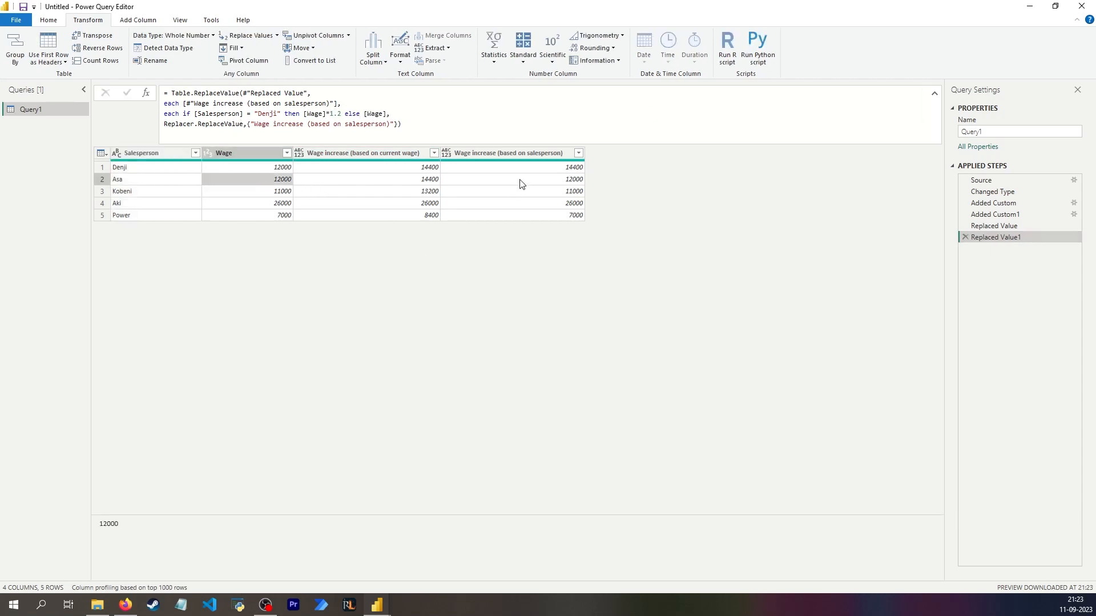
click(542, 181)
click(278, 192)
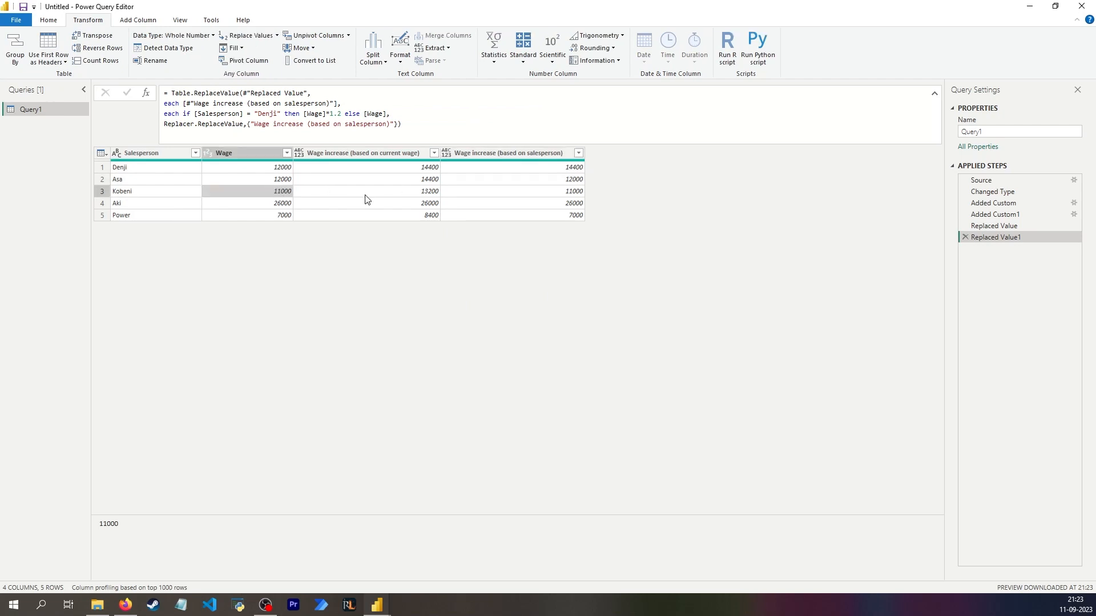
click(538, 194)
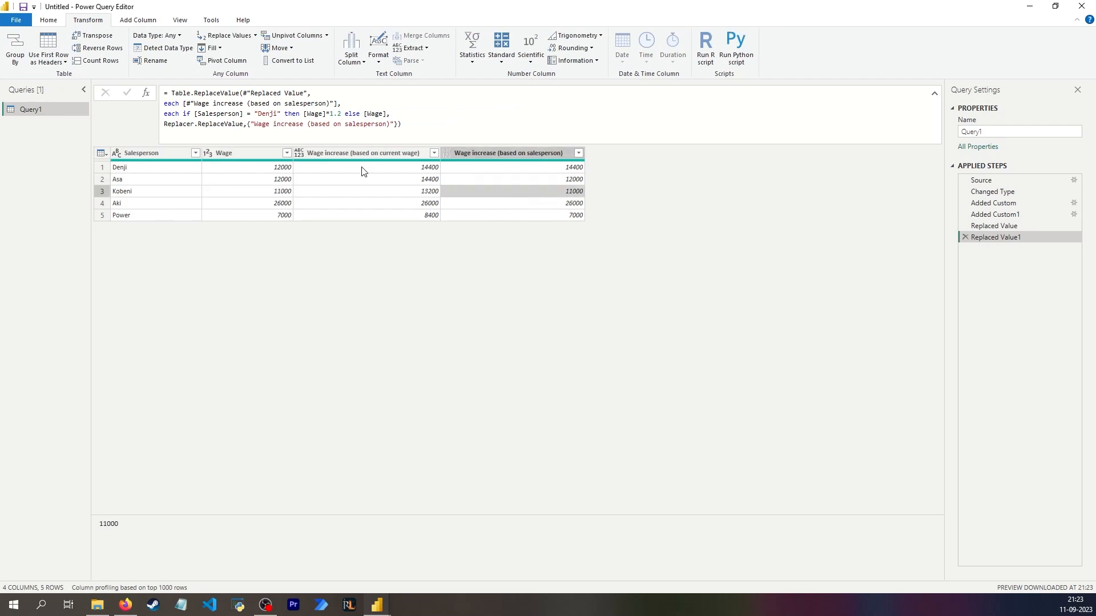
click(271, 168)
click(510, 170)
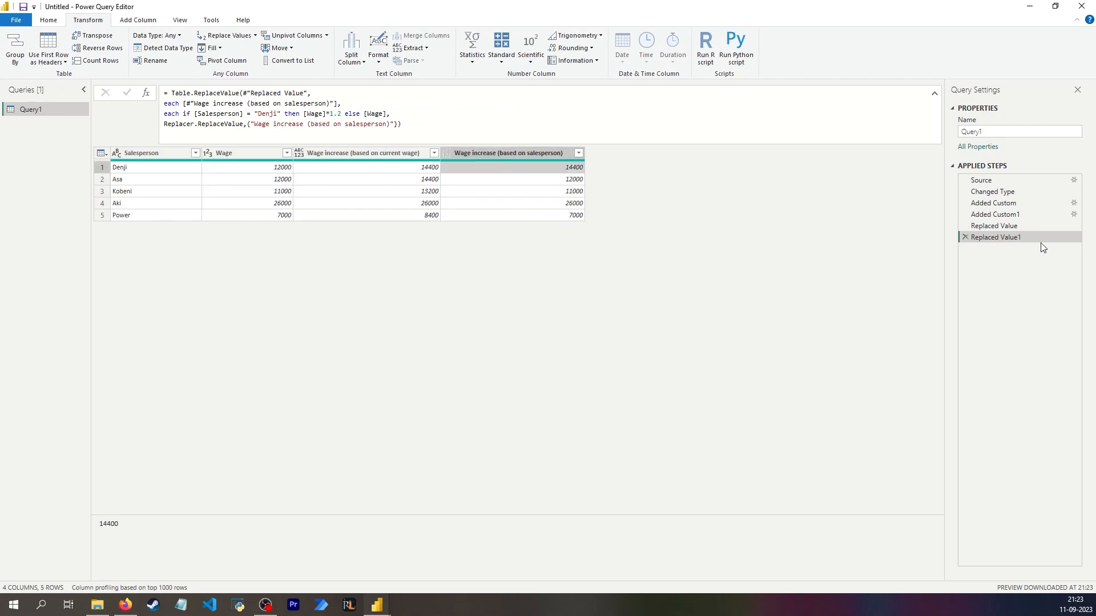
click(1005, 237)
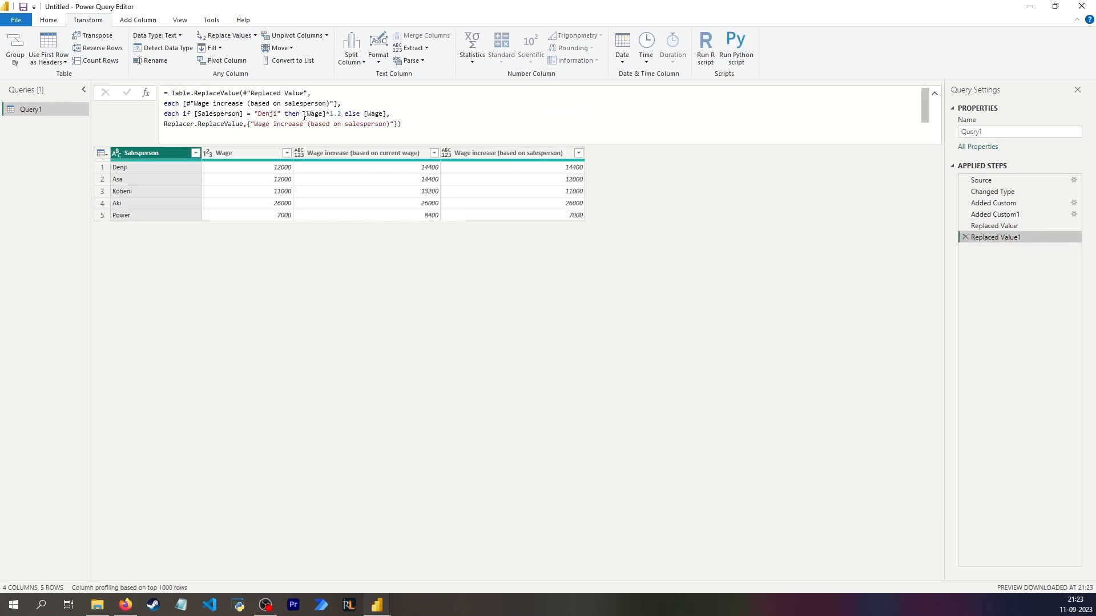
- Replace both result references in the salesperson replacement formula with [#"Wage increase (based on salesperson)"] and apply it
click(493, 153)
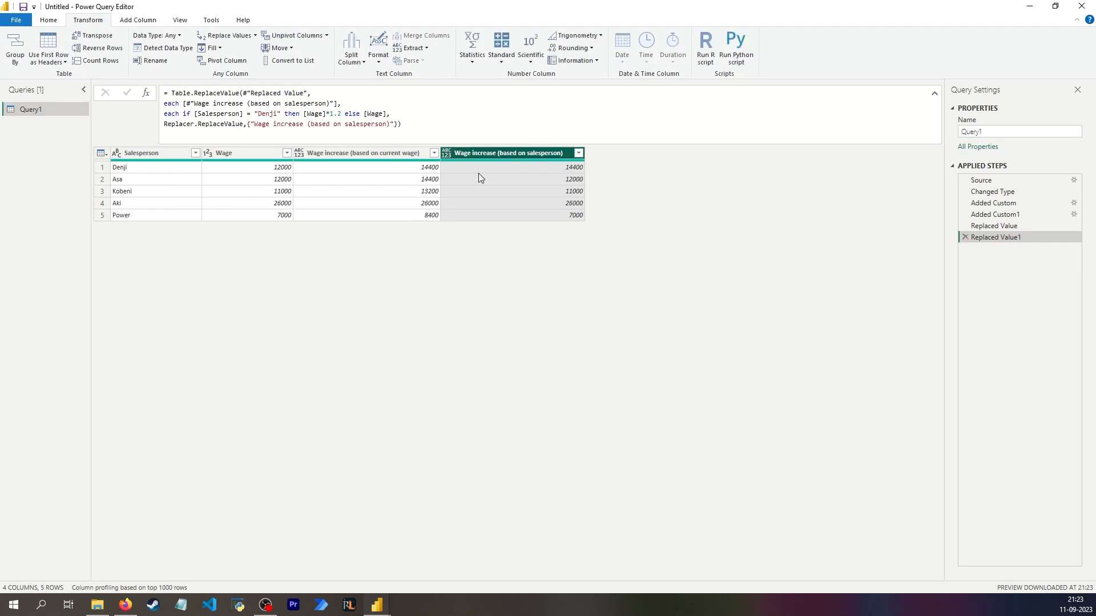
drag(308, 114, 326, 113)
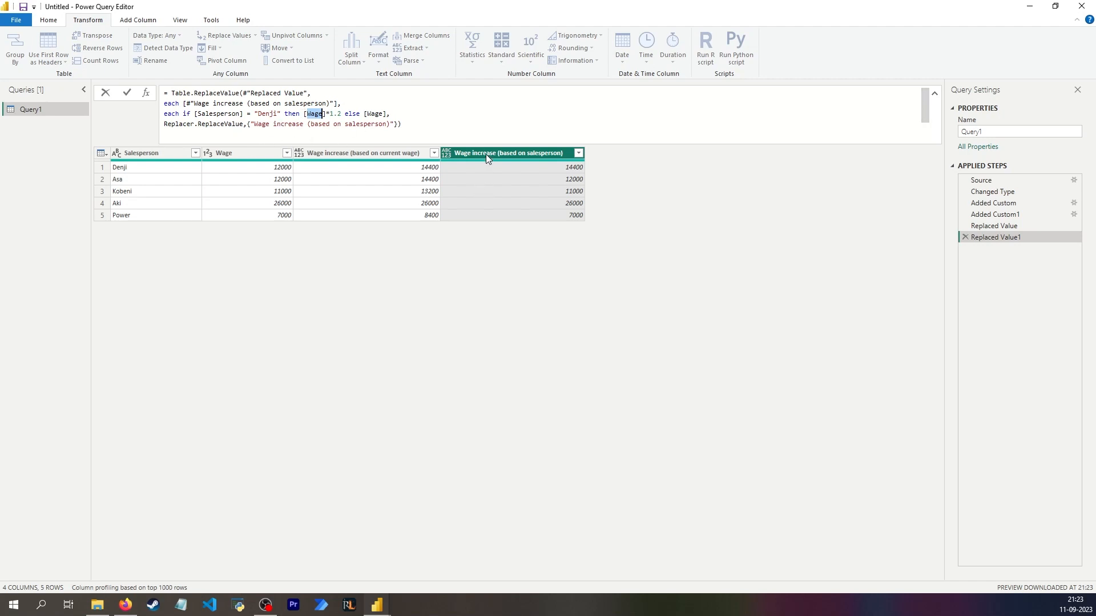
text(#")
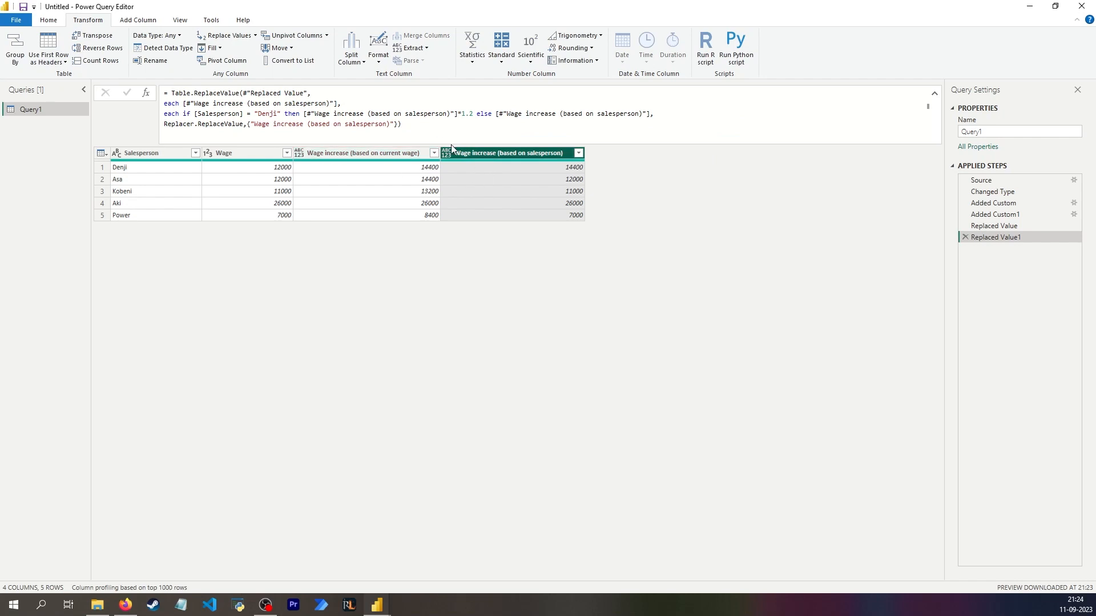
- Compare the Wage values with both wage-increase columns row by row
click(261, 153)
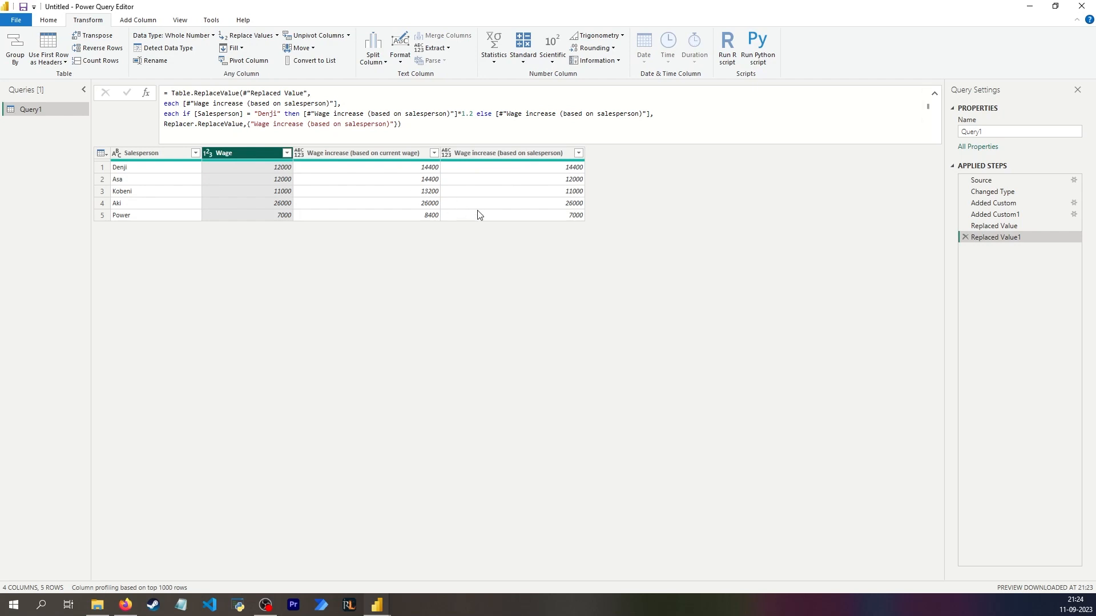
click(504, 172)
click(251, 169)
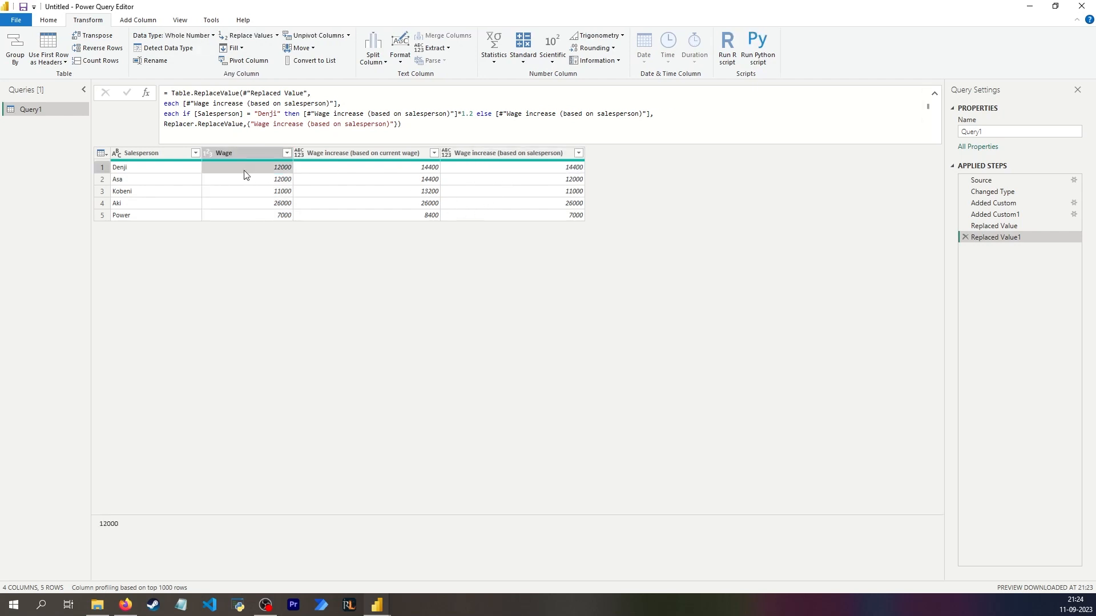
click(518, 166)
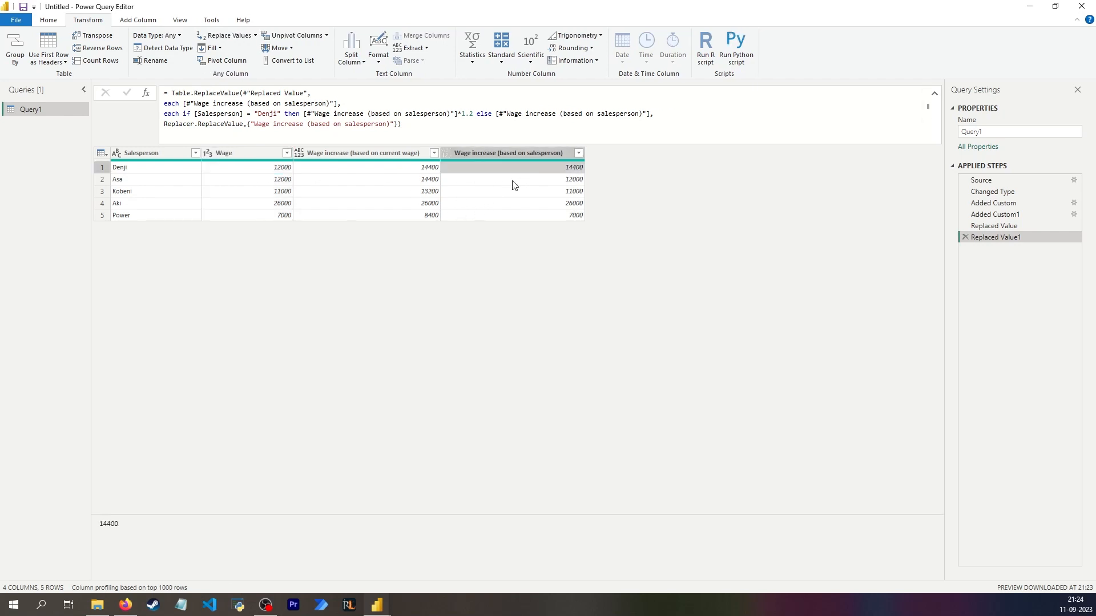
click(515, 179)
click(364, 168)
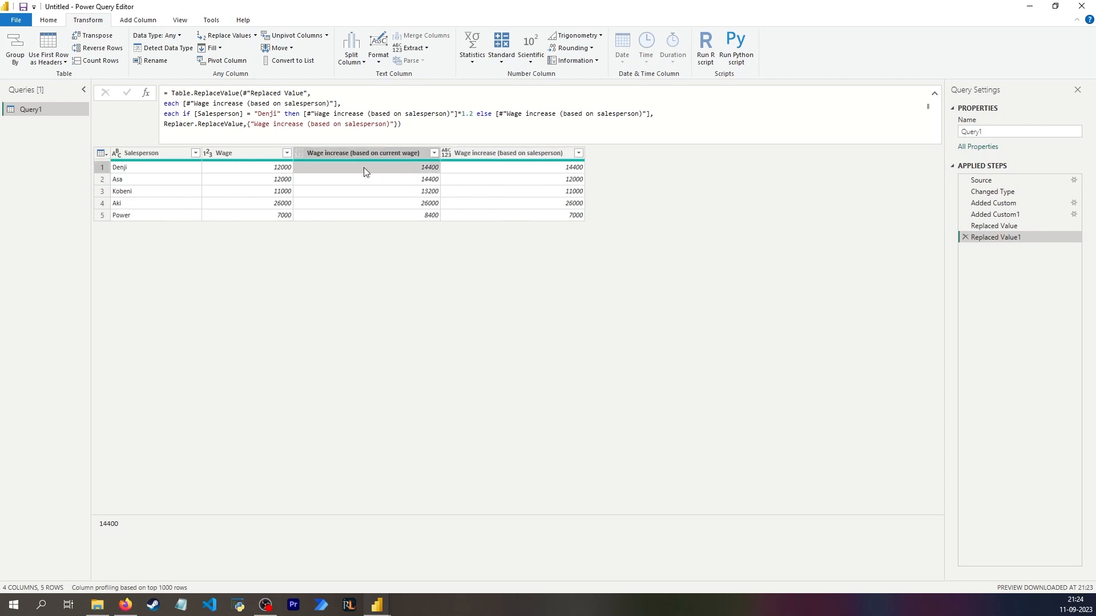
click(412, 206)
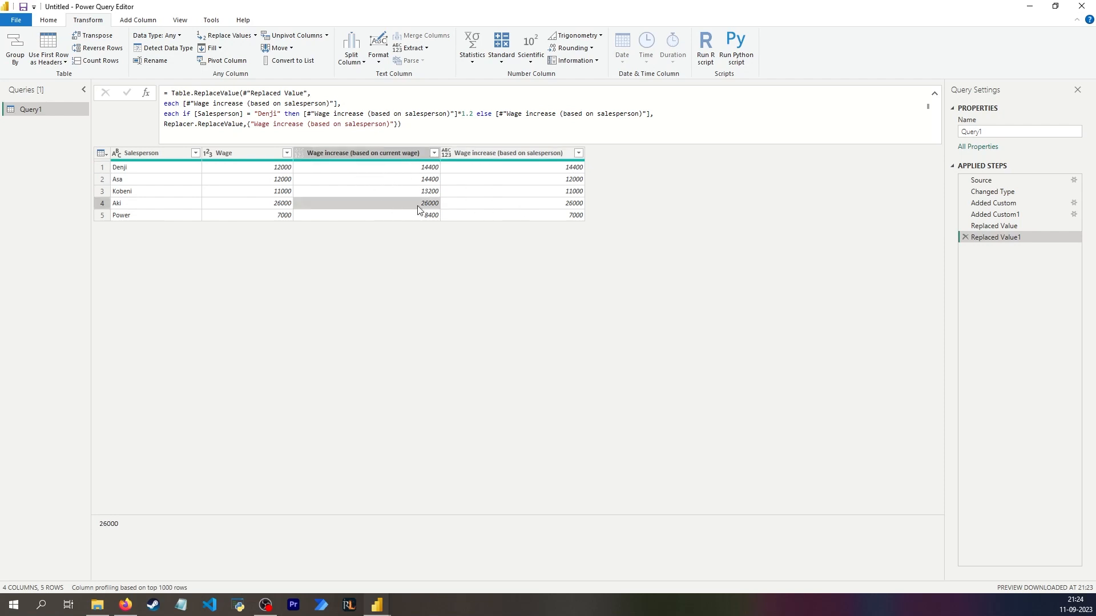
key(ctrl+space)
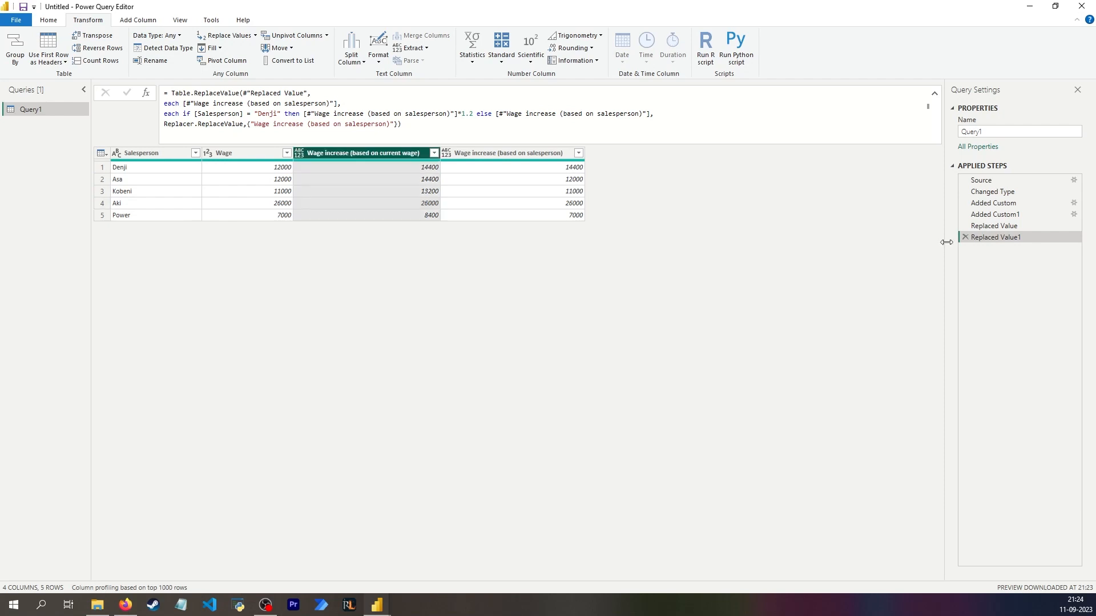
click(232, 156)
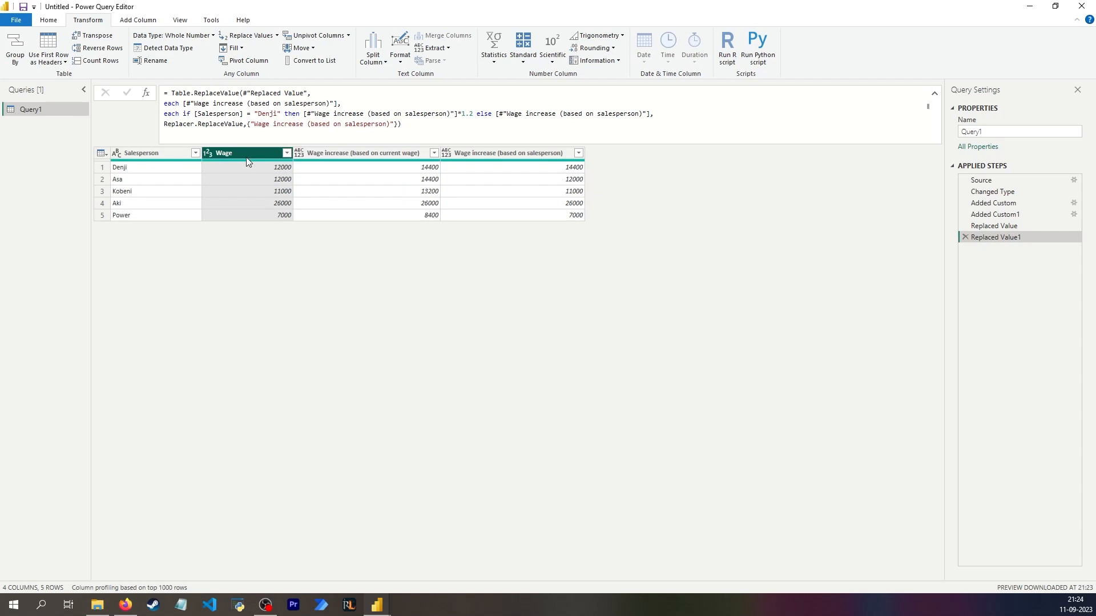
- Start a custom column named New wage using the if expression copied from the salesperson replacement formula
click(141, 19)
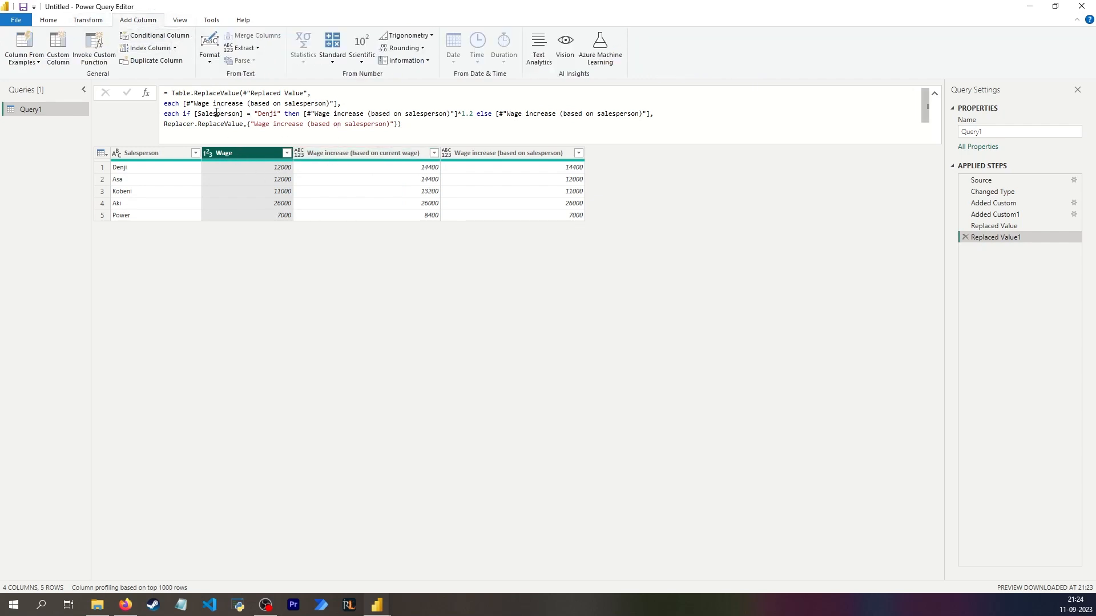
drag(183, 113, 663, 113)
key(ctrl+c)
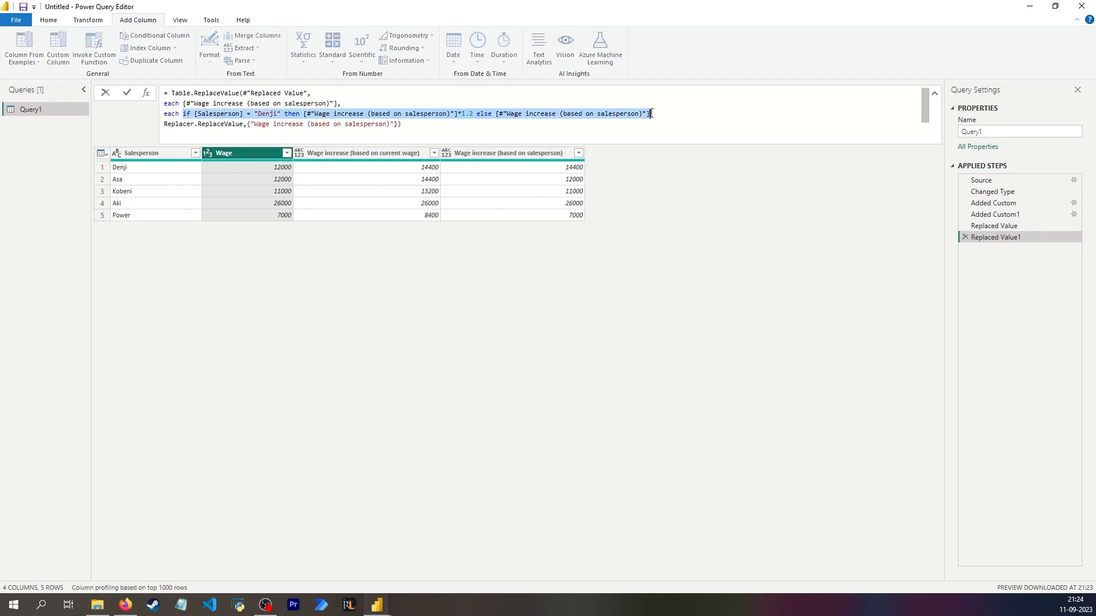
click(504, 262)
click(58, 48)
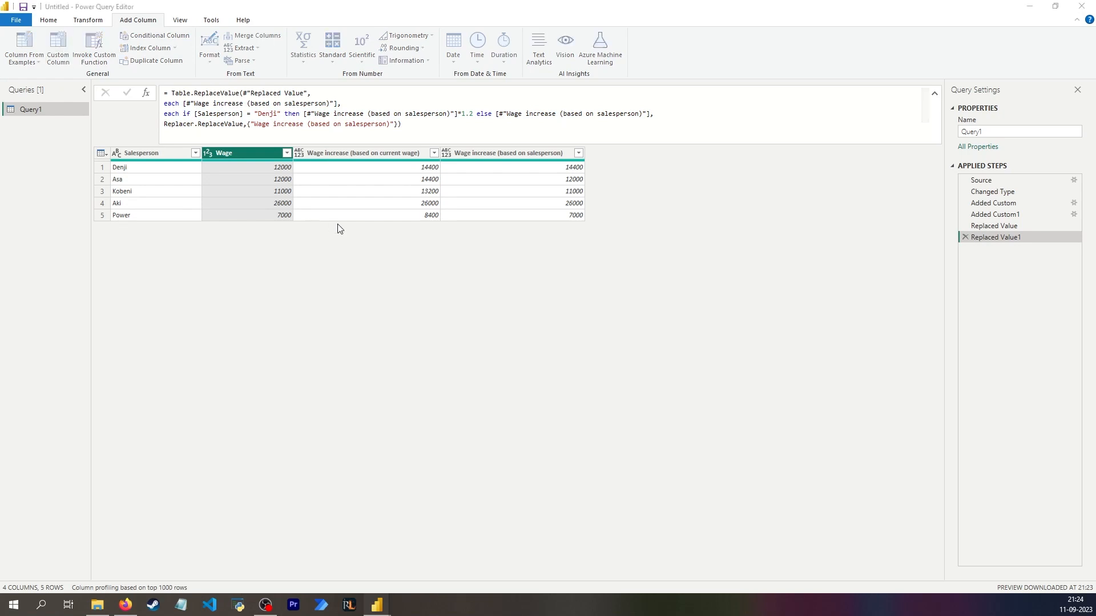
double_click(422, 241)
text(N)
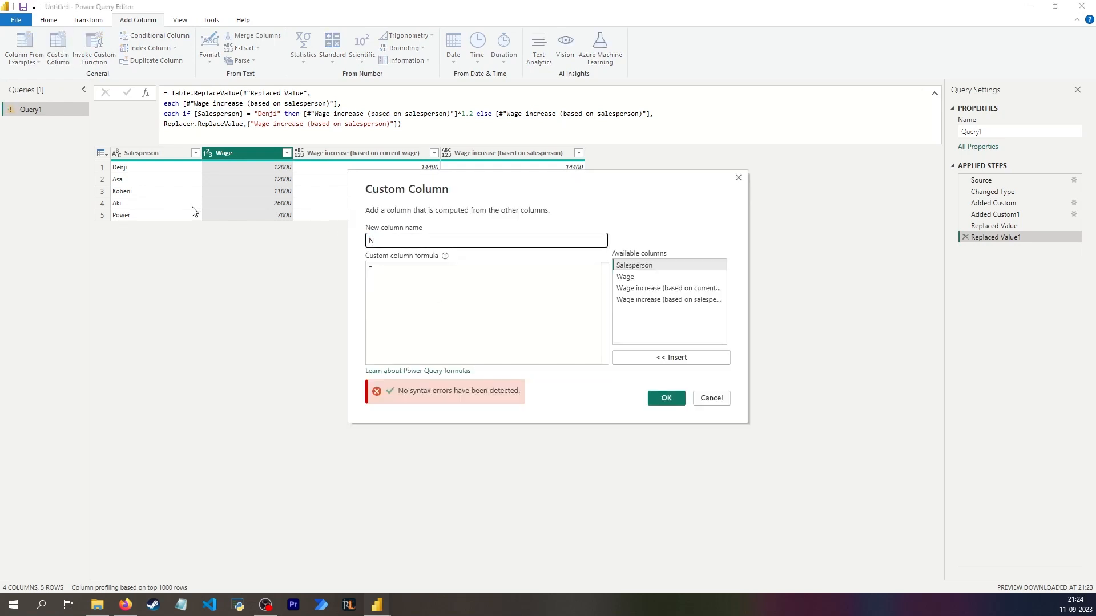
text(ew wage)
key(Tab)
key(ctrl+v)
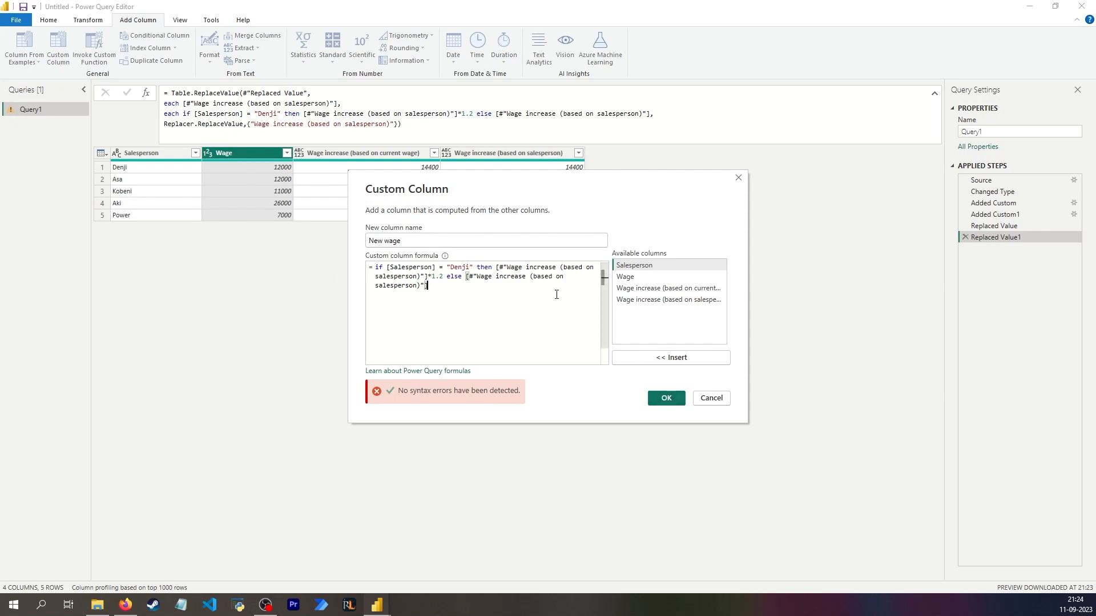
- Change both wage-increase references in the custom column formula to [Wage] and create the column
click(503, 268)
key(BackSpace)
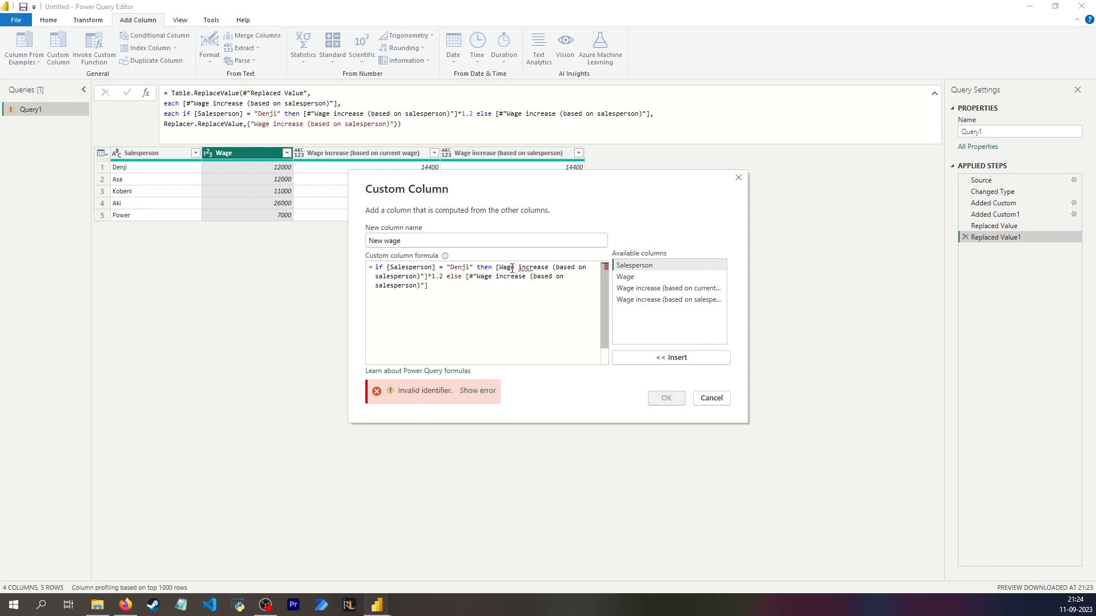
drag(515, 268, 432, 277)
key(BackSpace)
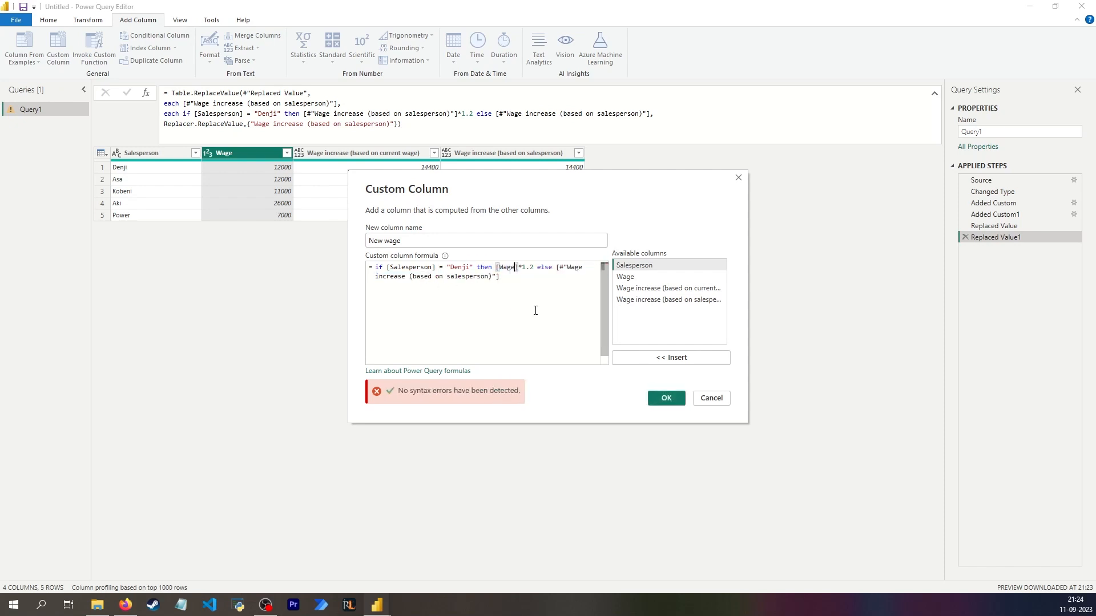
click(561, 268)
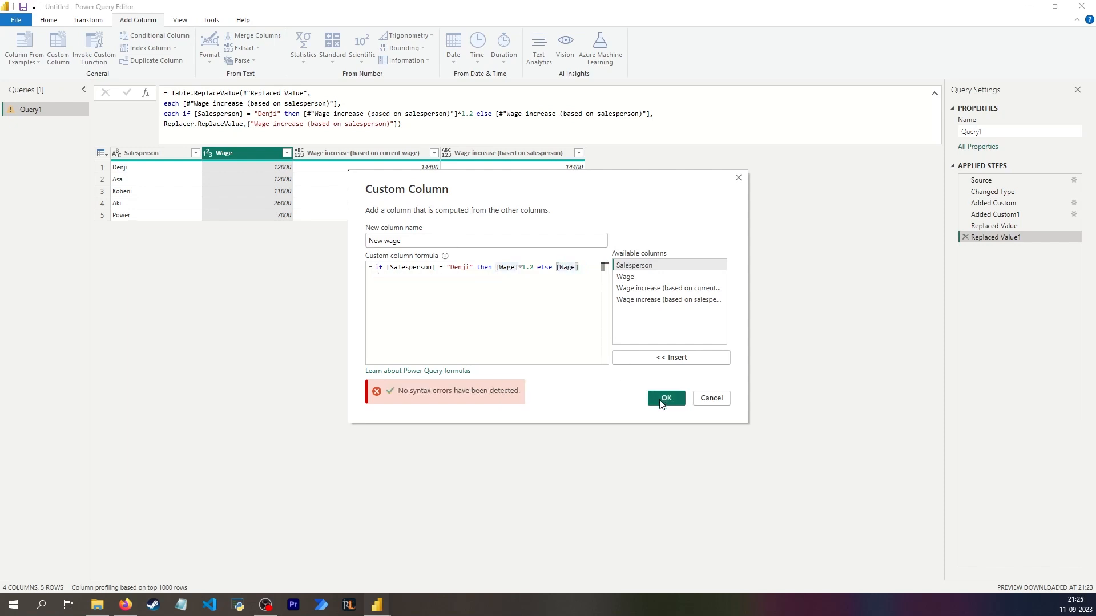
click(662, 400)
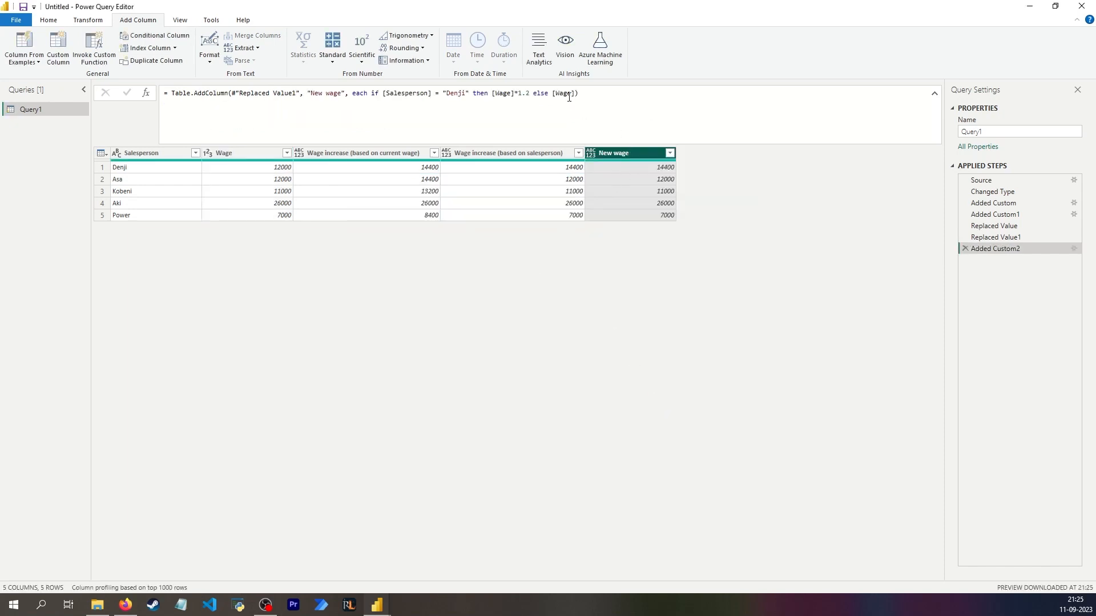
- Add Currency.Type as the column type argument of the New wage formula and apply it
click(576, 94)
text(, cur)
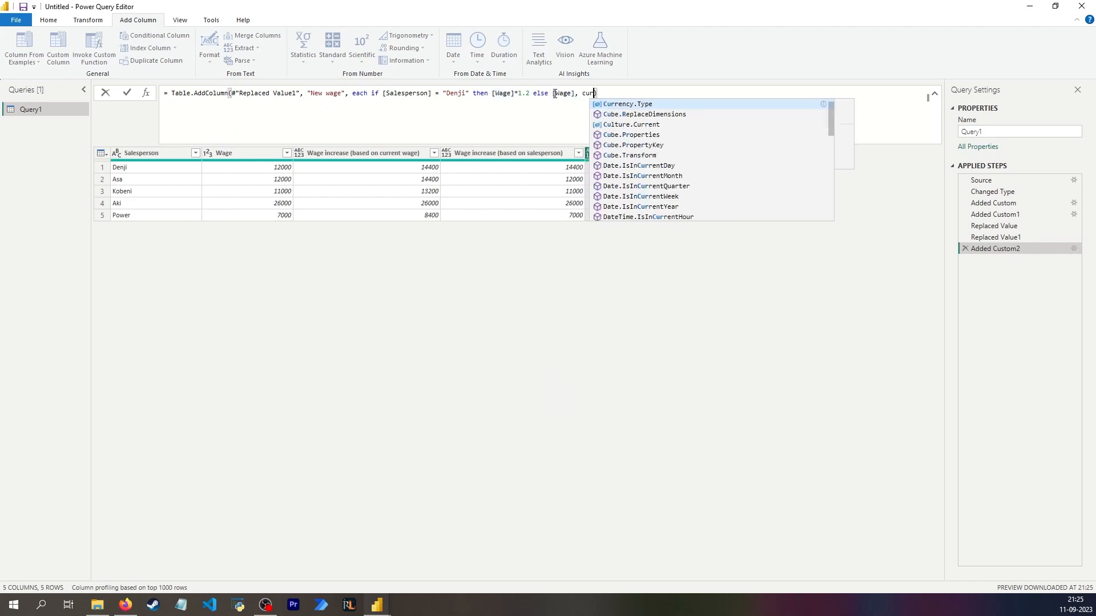
key(Tab)
key(Return)
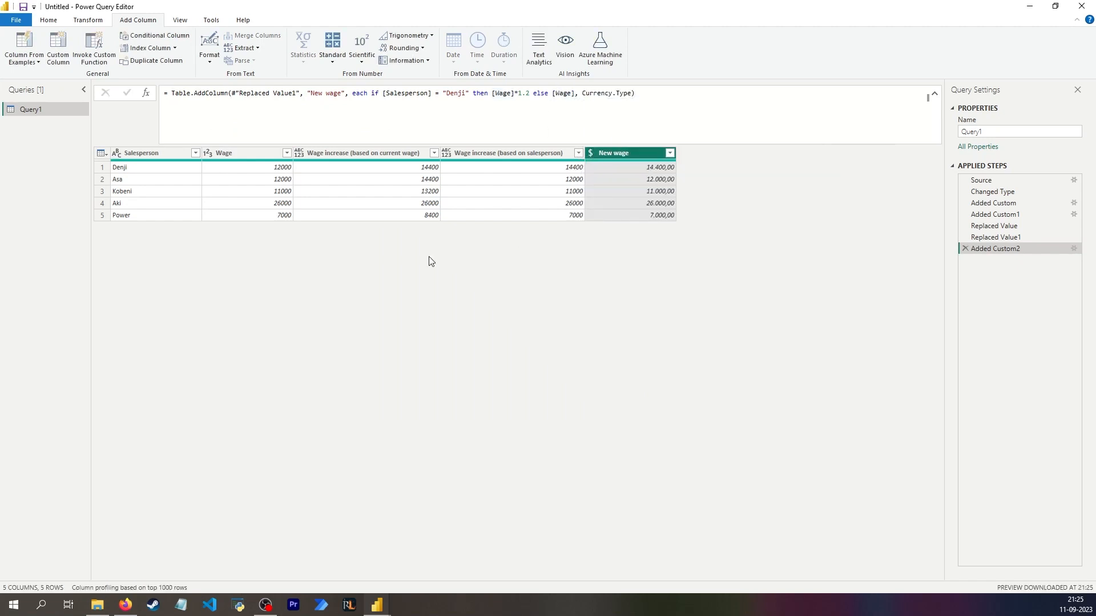
- Remove the original Wage column
click(252, 152)
right_click(252, 152)
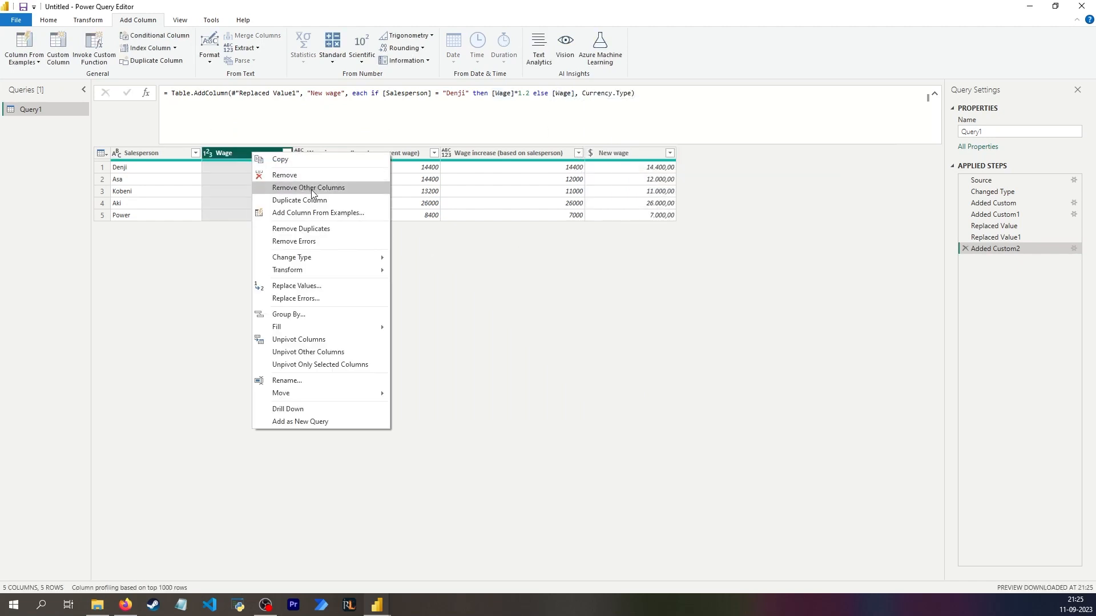
click(313, 179)
- Rename the New wage column to Wage and move it directly after the Salesperson column
click(525, 152)
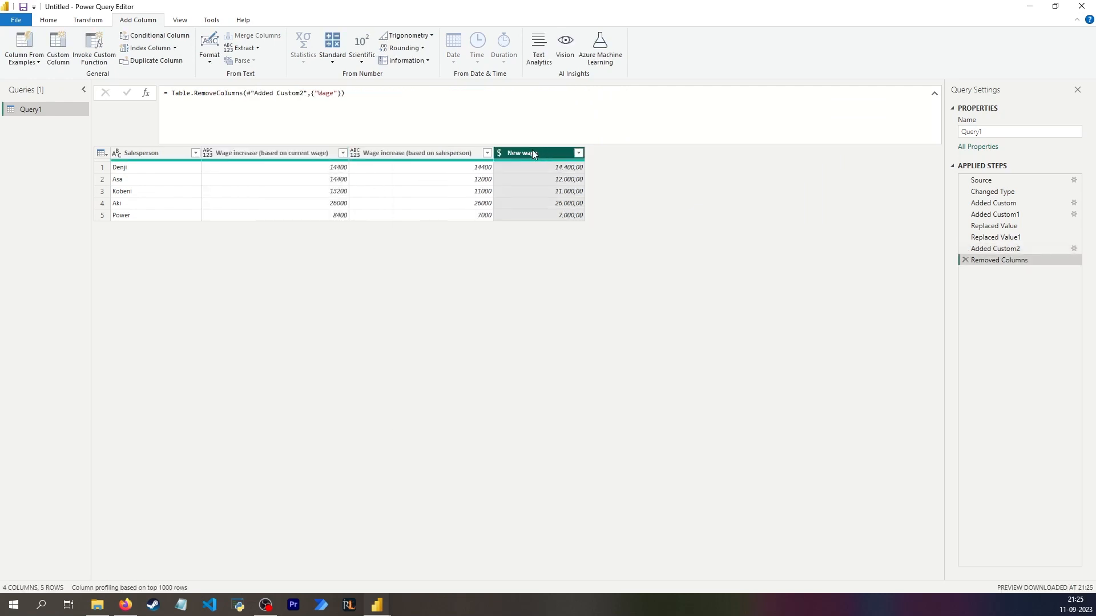
double_click(503, 157)
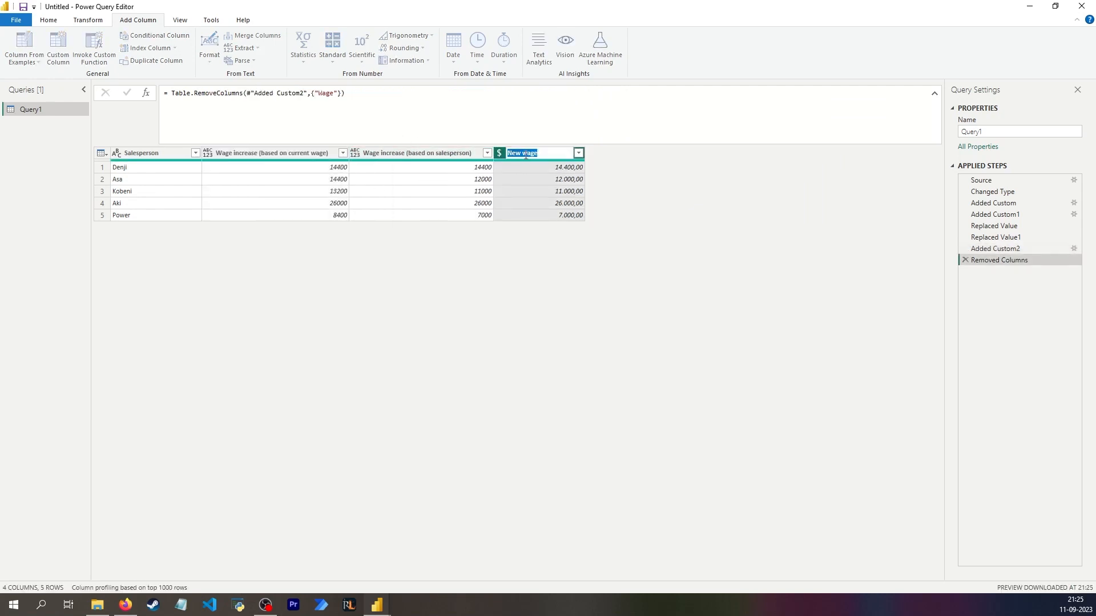
click(526, 154)
key(shift+Home)
text(W)
key(Return)
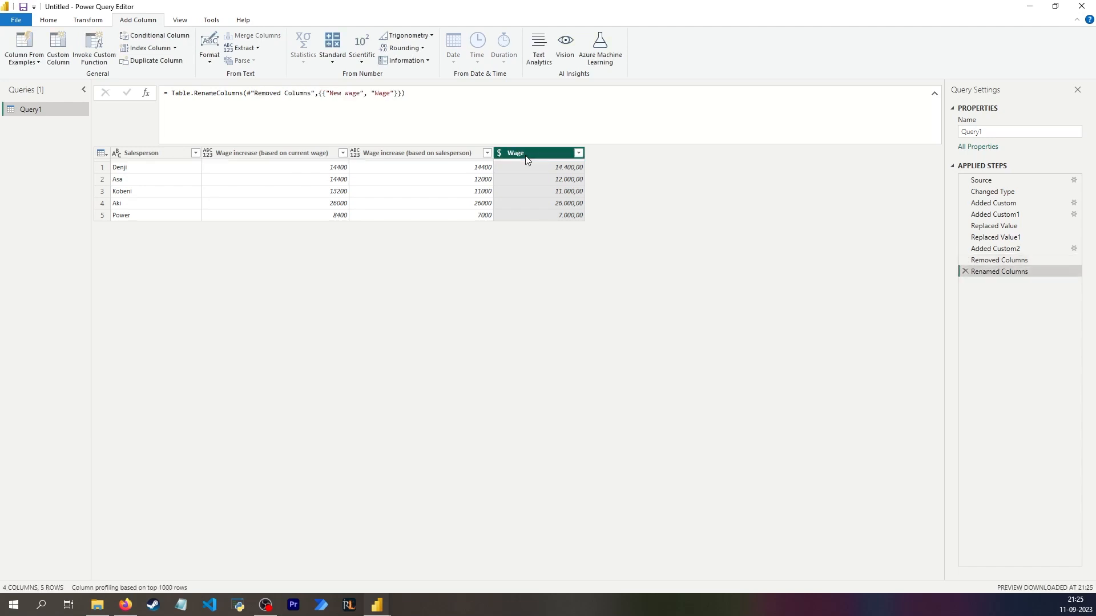
drag(535, 159, 227, 162)
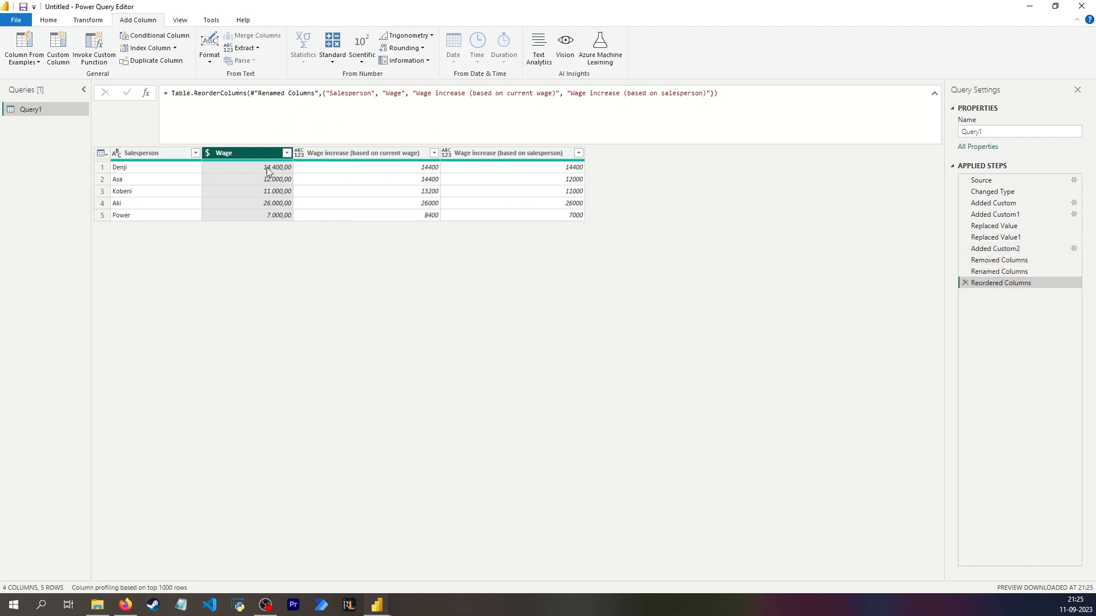
- Review the custom column, removal, renaming and reordering steps against the single Replaced Value step
click(993, 248)
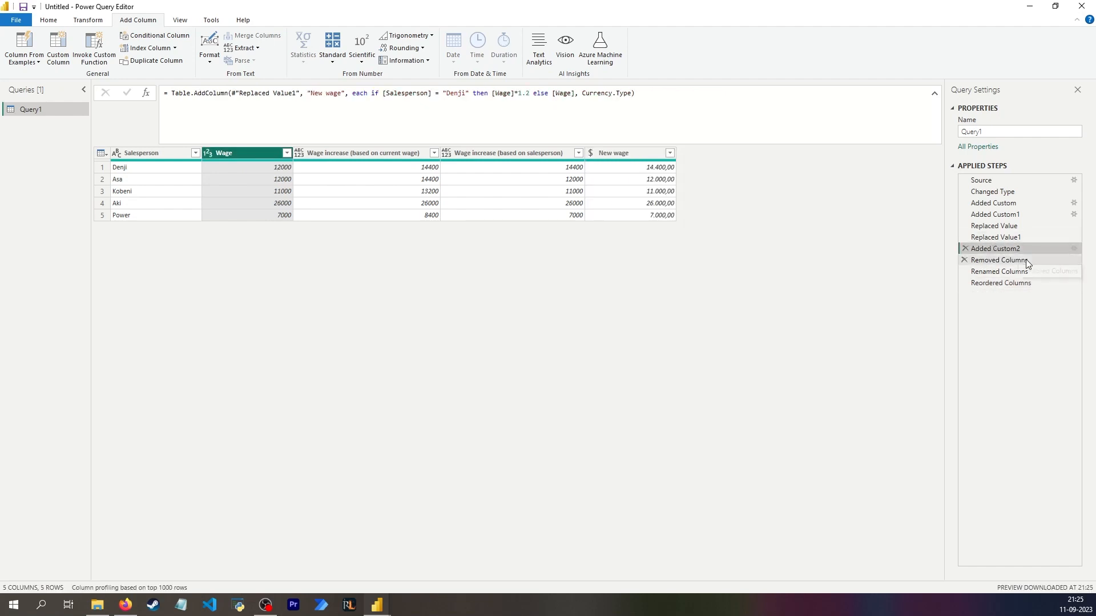
click(1027, 263)
click(1020, 274)
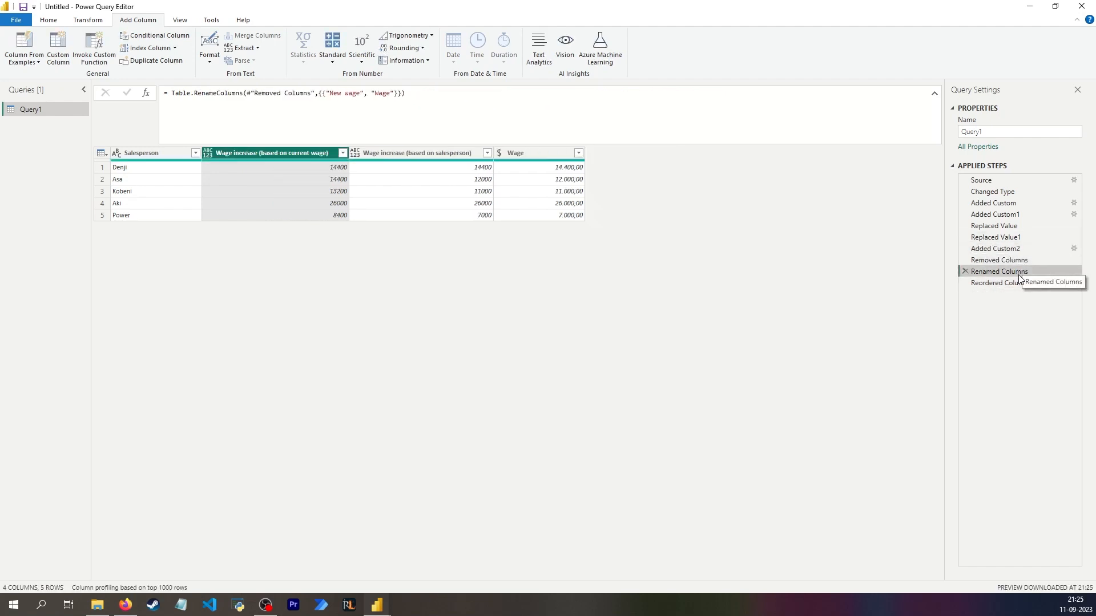
click(1023, 284)
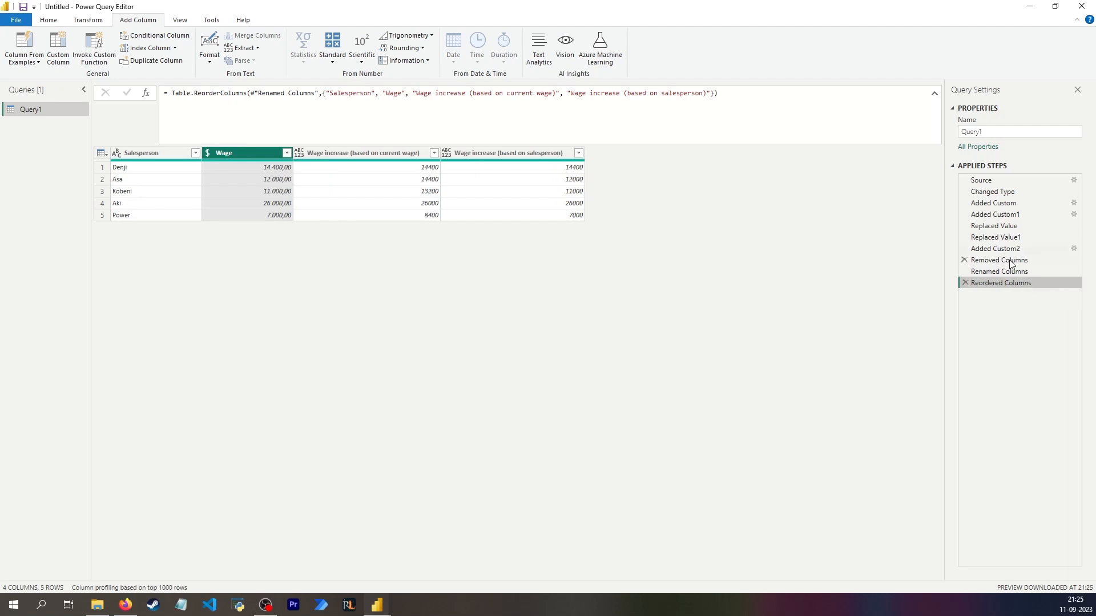
click(1004, 226)
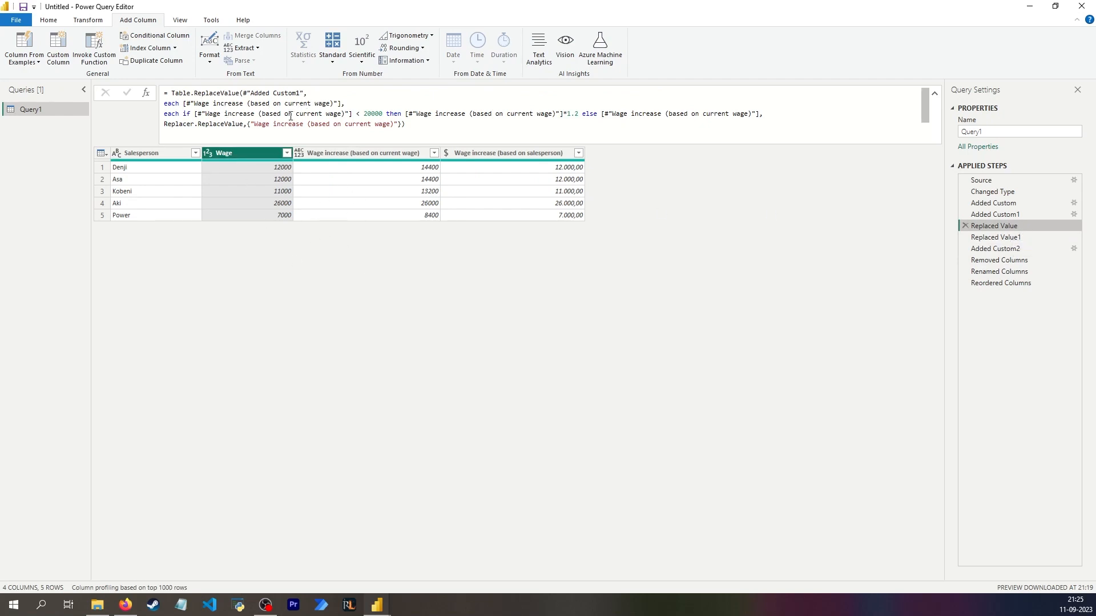
click(1006, 249)
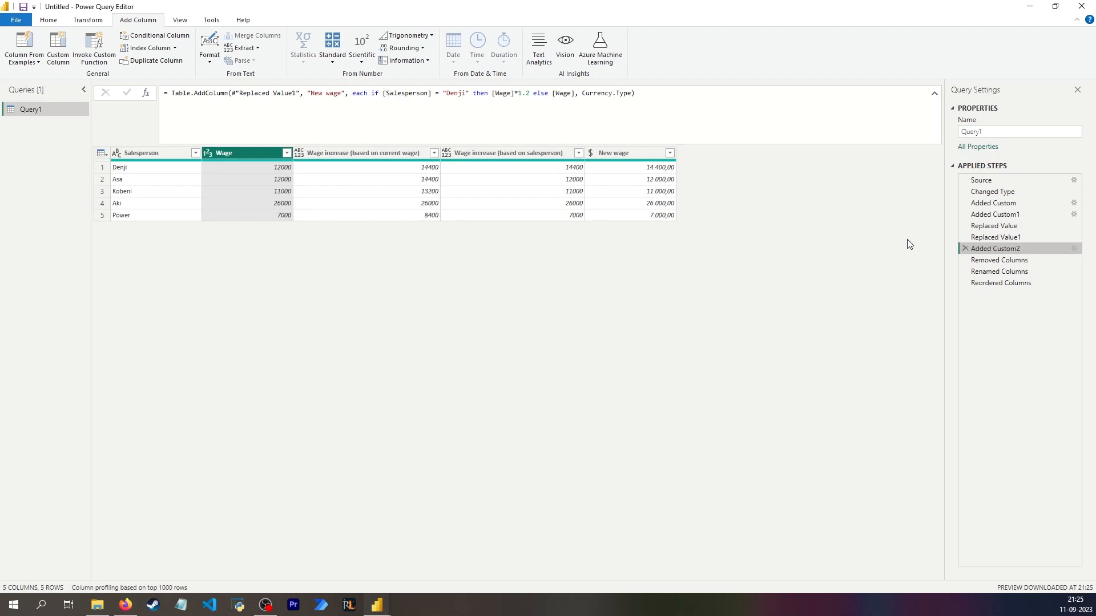
click(995, 226)
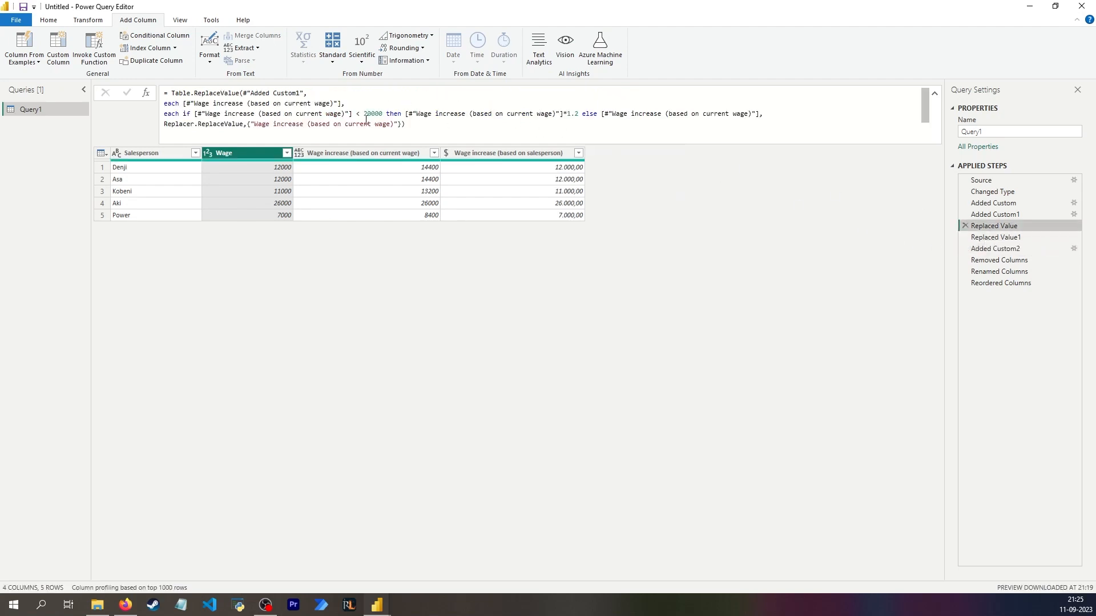
click(1000, 260)
click(1008, 284)
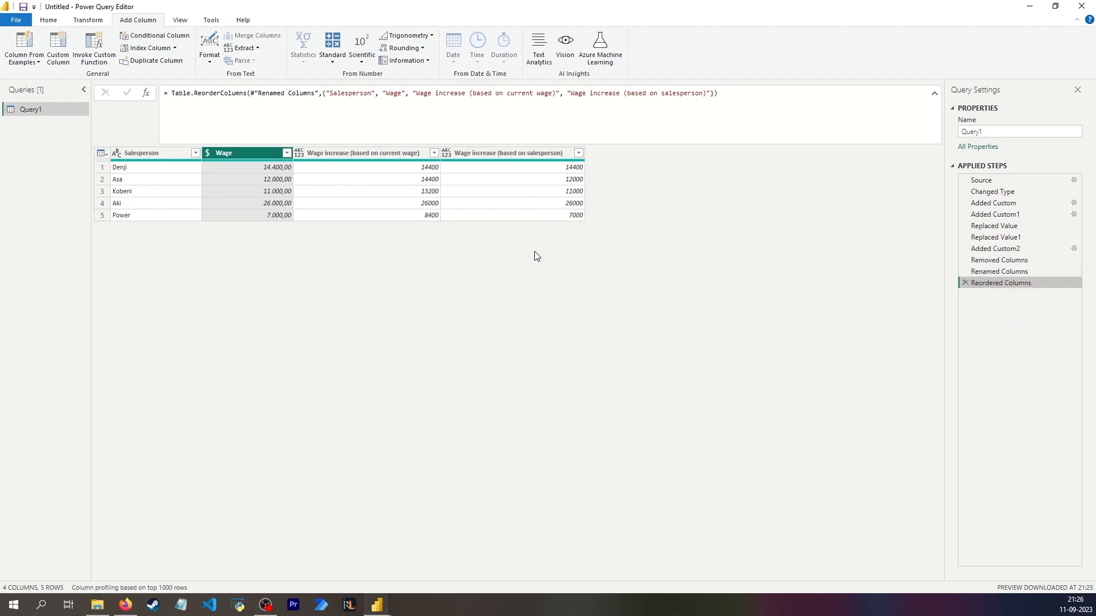
click(56, 22)
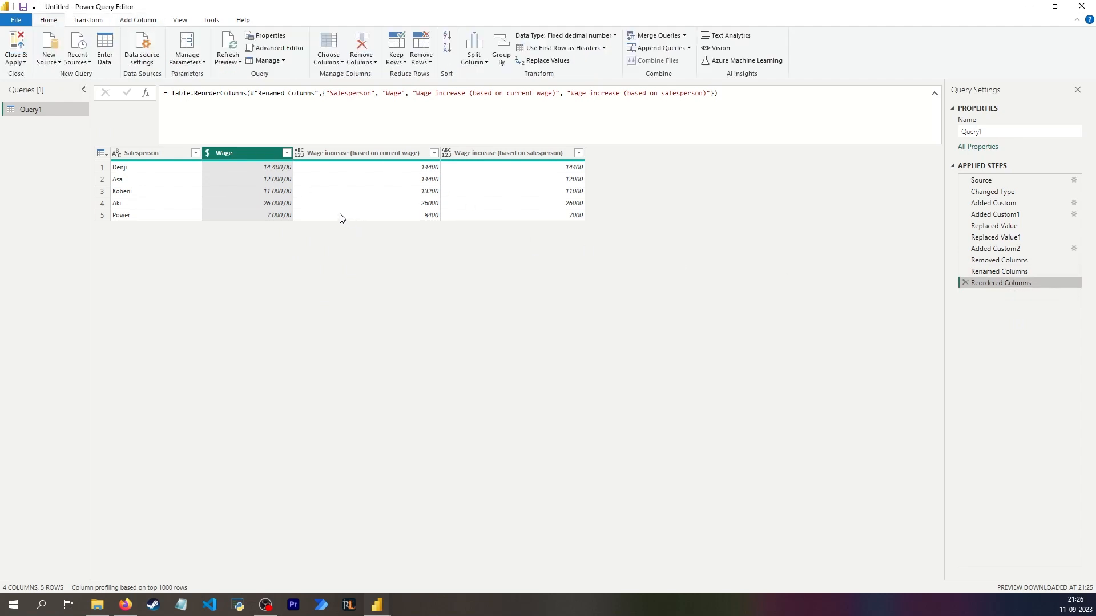